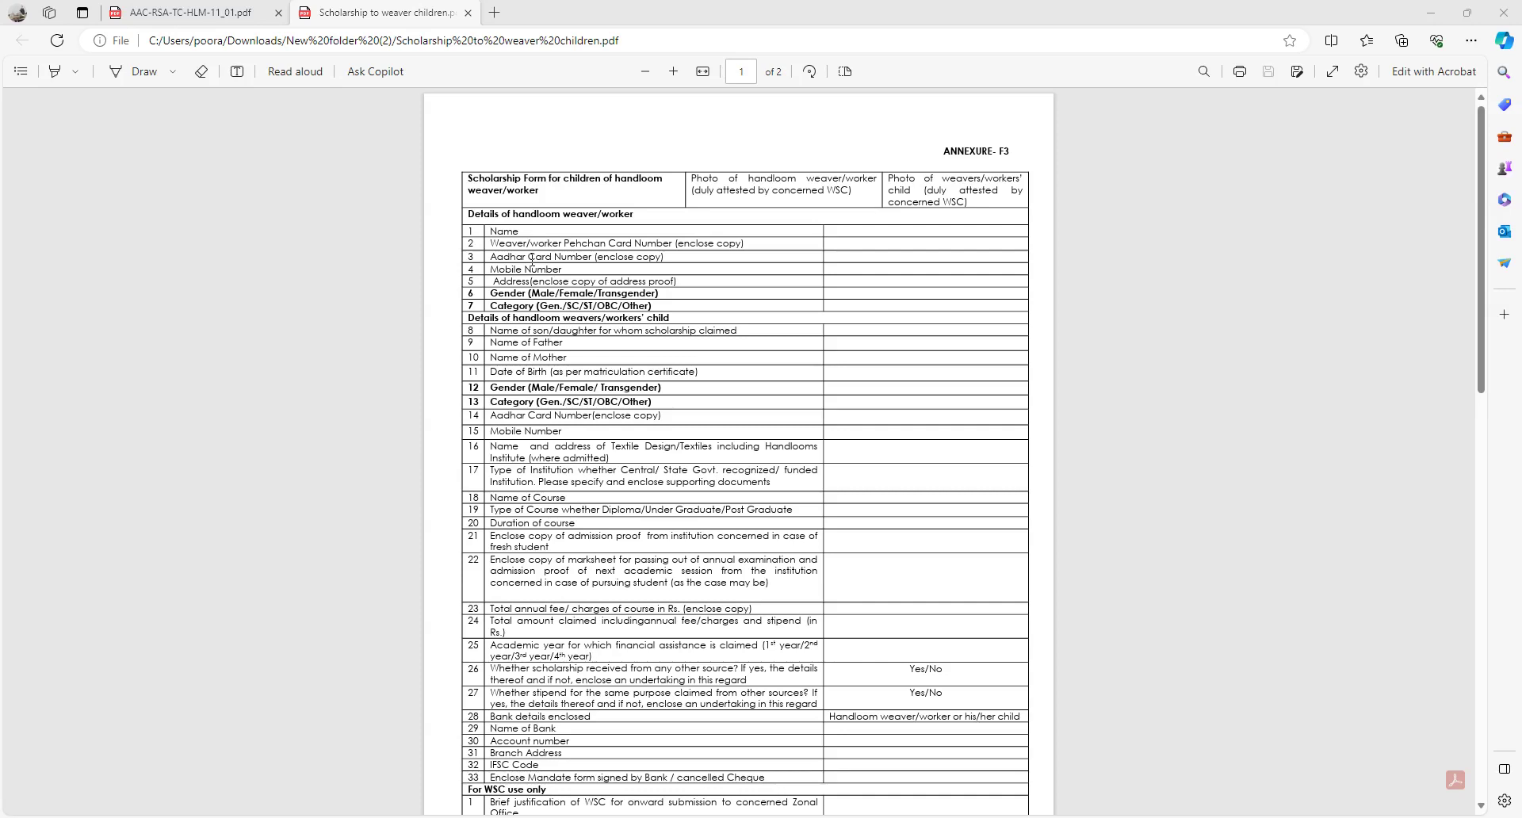
Close the AAC-RSA-TC-HLM-11_01.pdf document and look over the first page of the scholarship form
{"action": "left_click", "coordinate": [278, 12]}
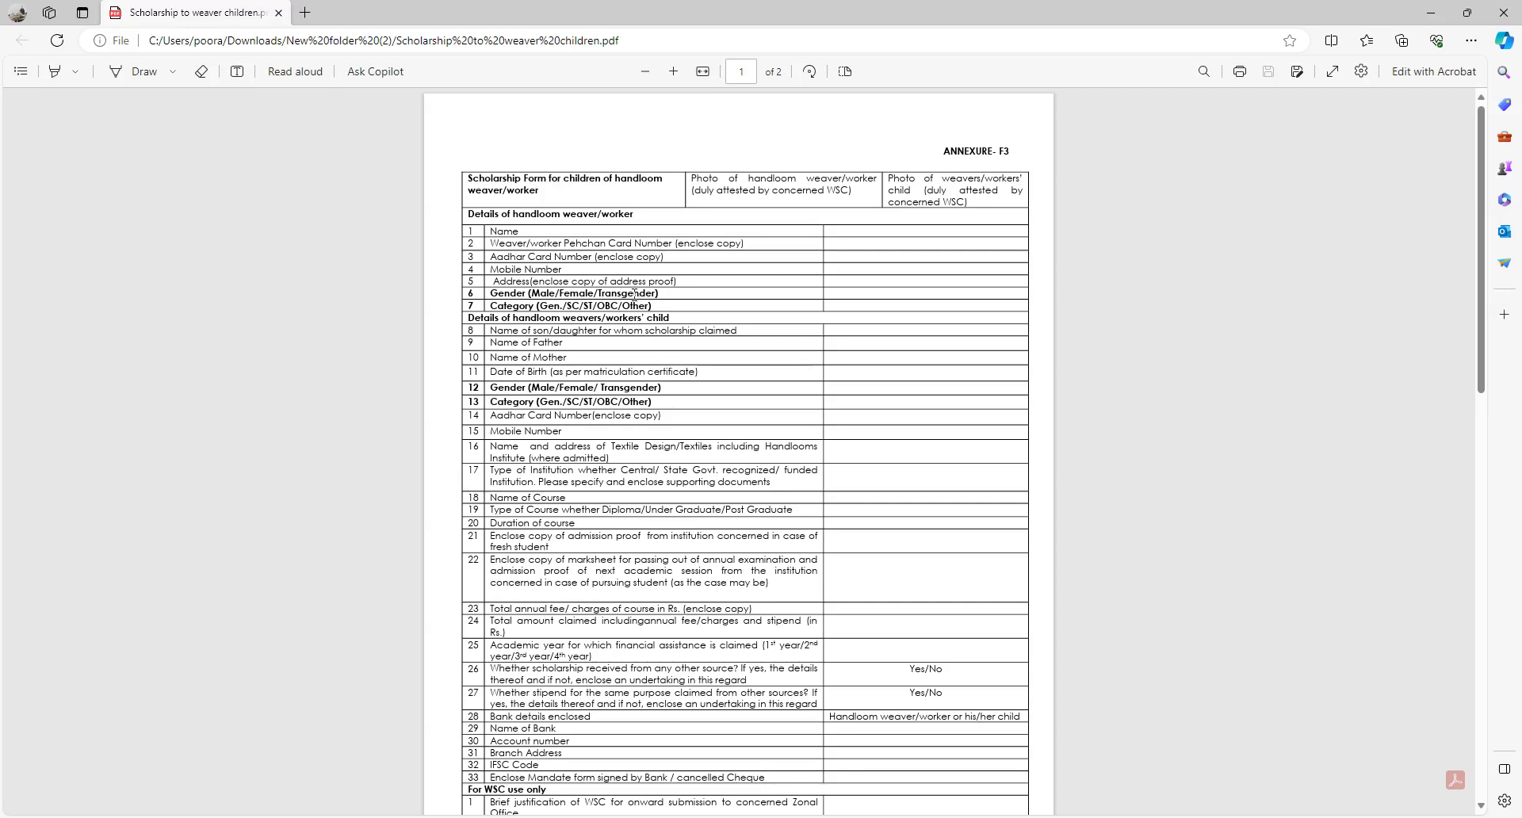
{"action": "scroll", "coordinate": [634, 287], "scroll_direction": "down", "scroll_amount": 3}
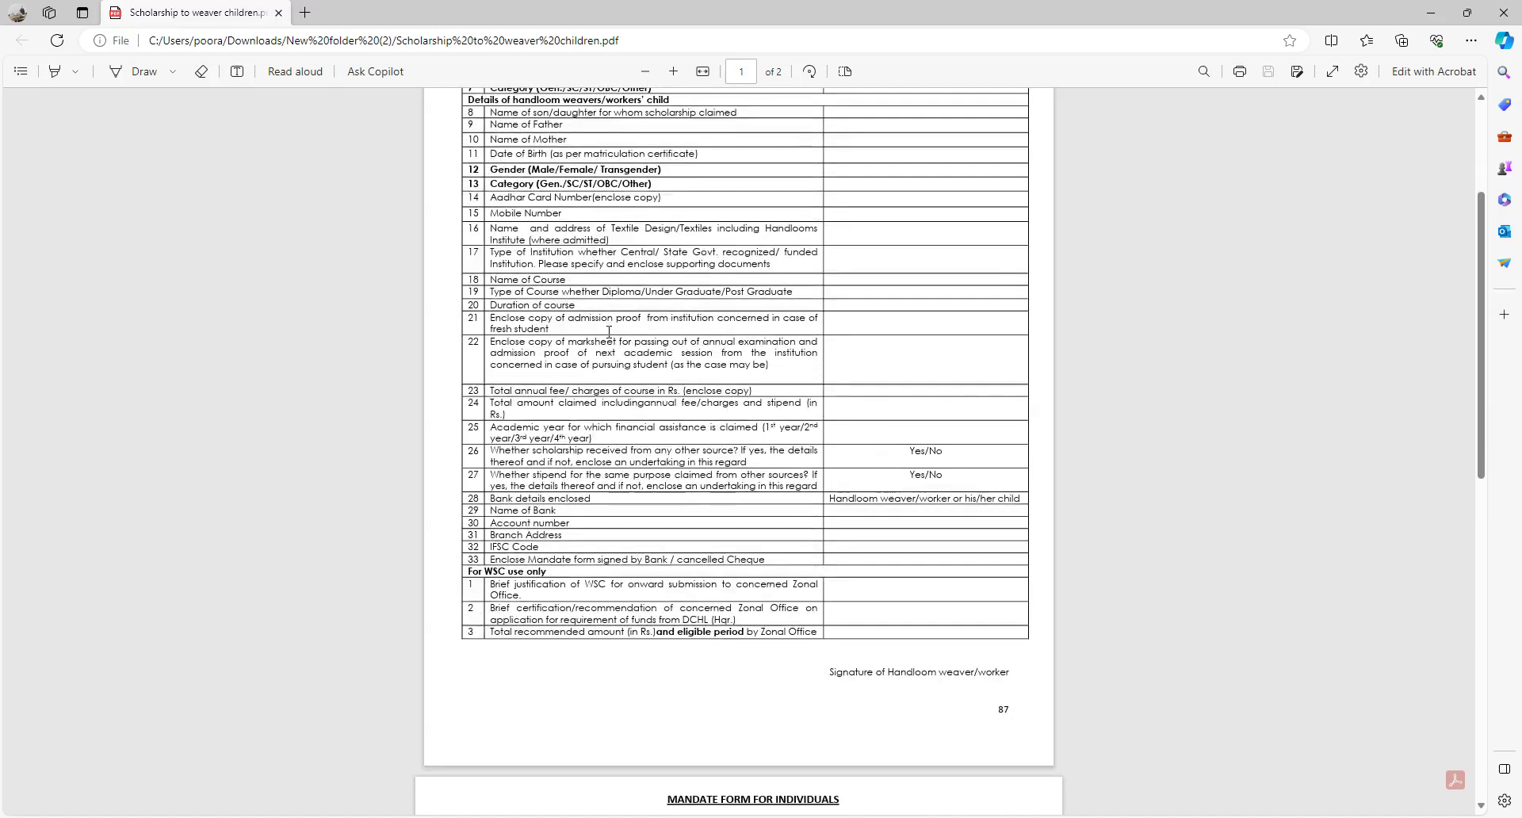
{"action": "scroll", "coordinate": [609, 332], "scroll_direction": "up", "scroll_amount": 3}
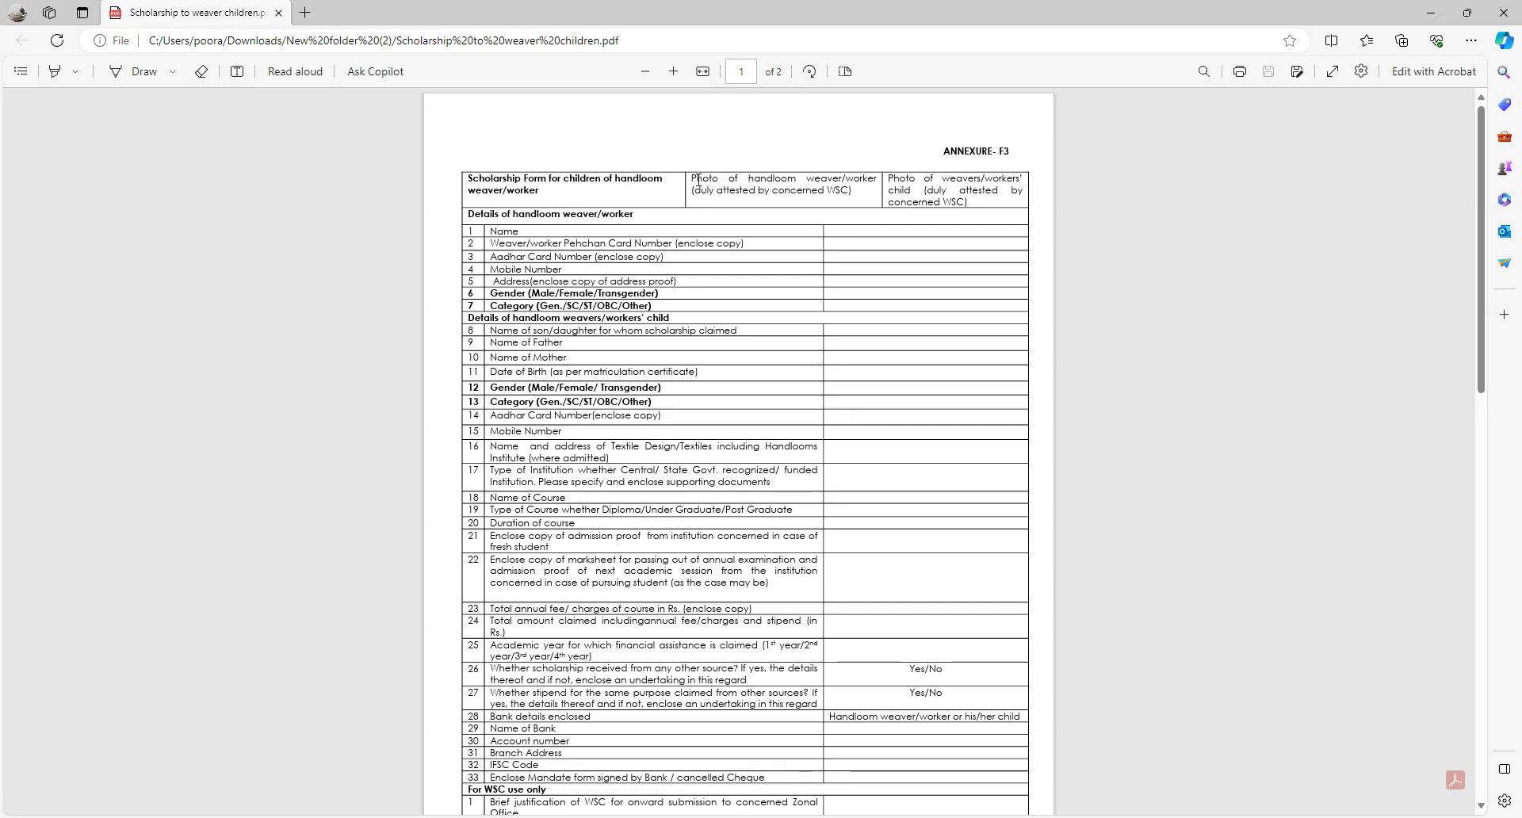
Draw pen tick marks on the handloom weaver/worker photo box and the child's photo box at the head of the form
{"action": "left_click_drag", "start_coordinate": [697, 179], "coordinate": [819, 192]}
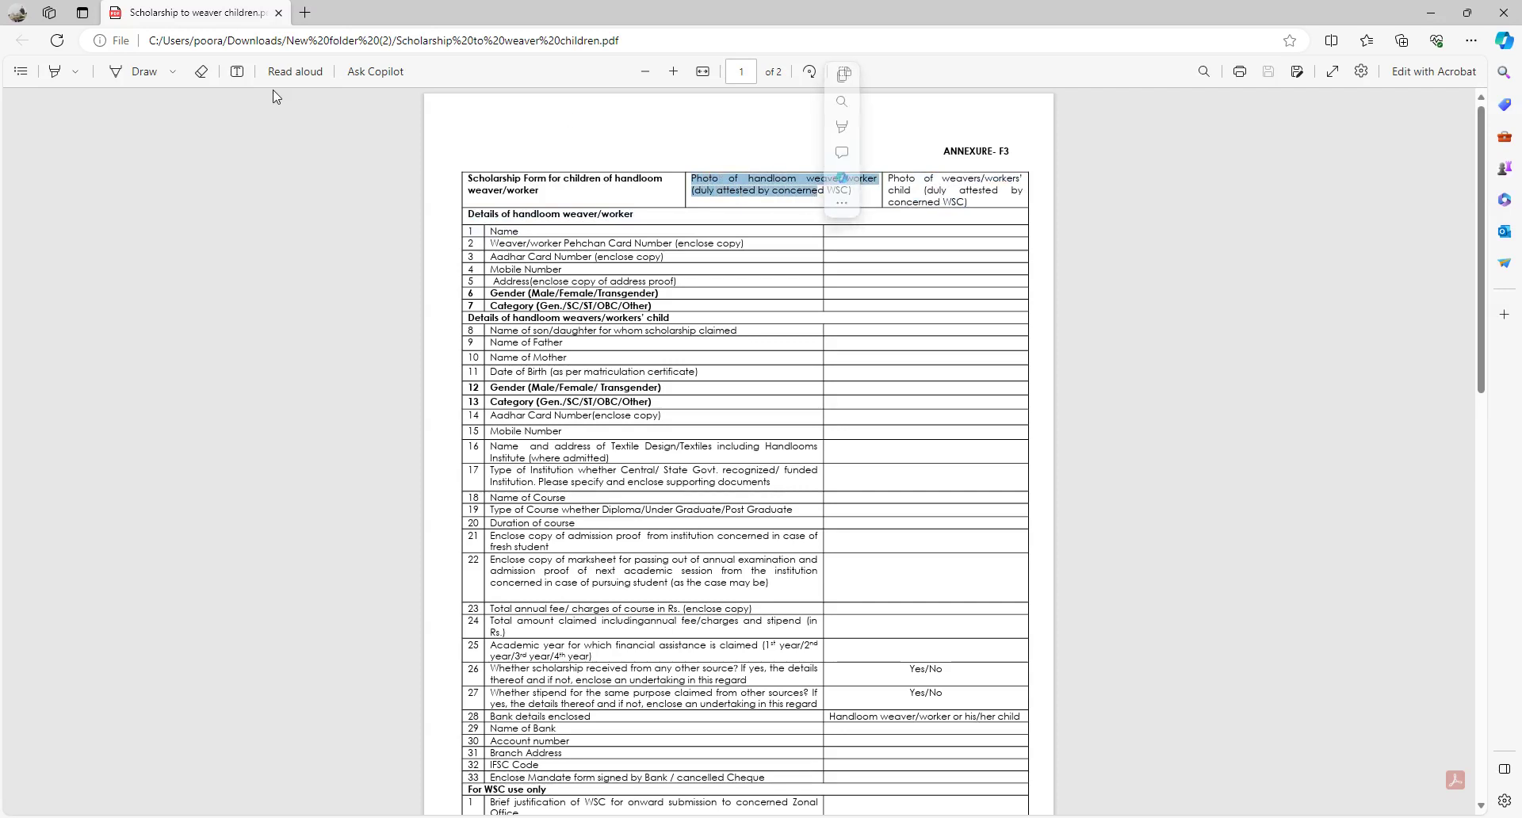
{"action": "left_click", "coordinate": [115, 70]}
{"action": "left_click_drag", "start_coordinate": [695, 194], "coordinate": [713, 155]}
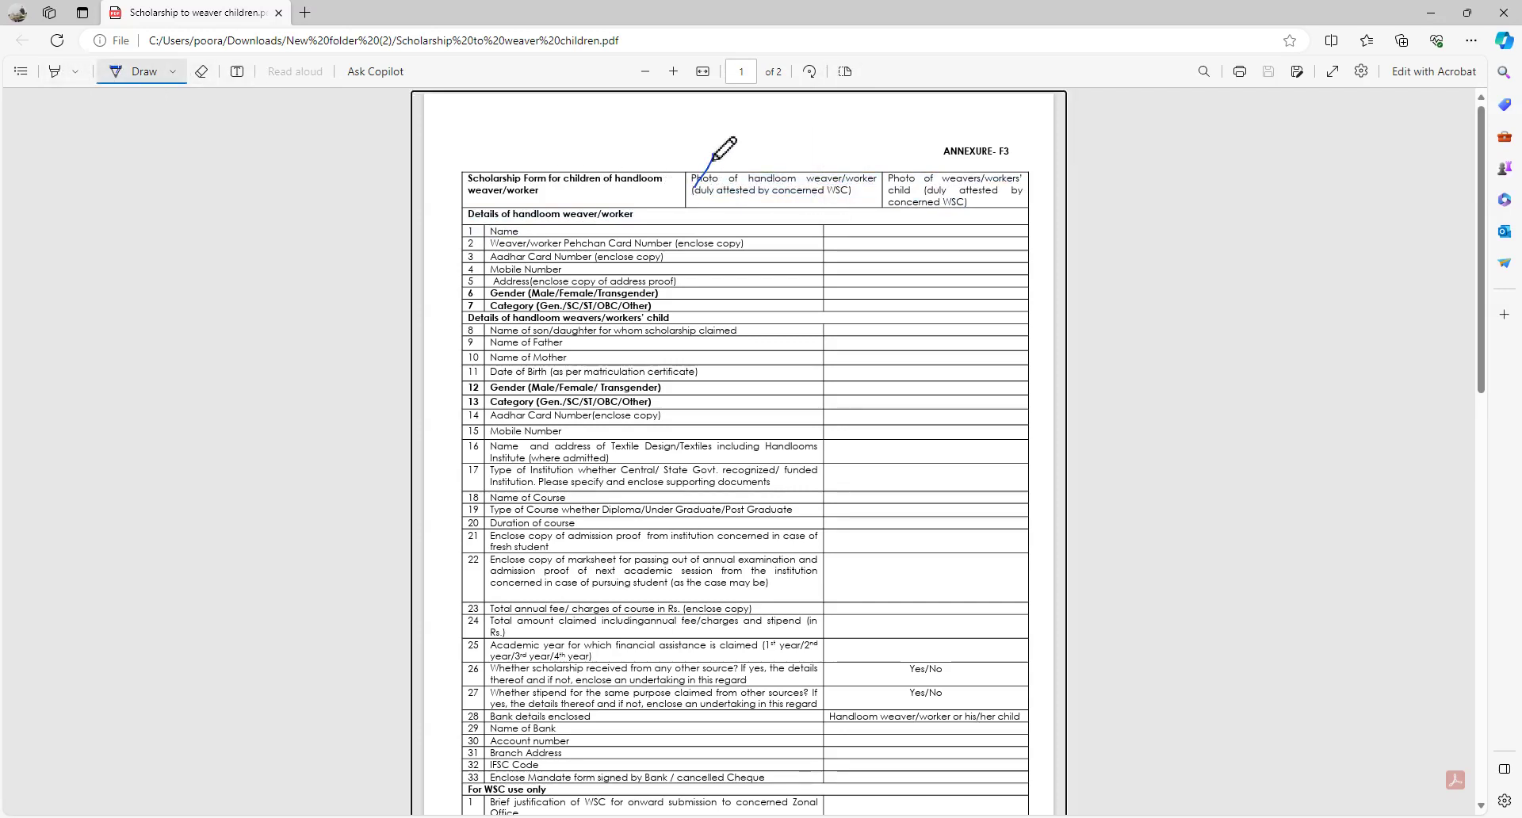
{"action": "mouse_move", "coordinate": [913, 164]}
{"action": "left_mouse_down"}
{"action": "mouse_move", "coordinate": [917, 181]}
{"action": "mouse_move", "coordinate": [1083, 132]}
{"action": "left_mouse_up"}
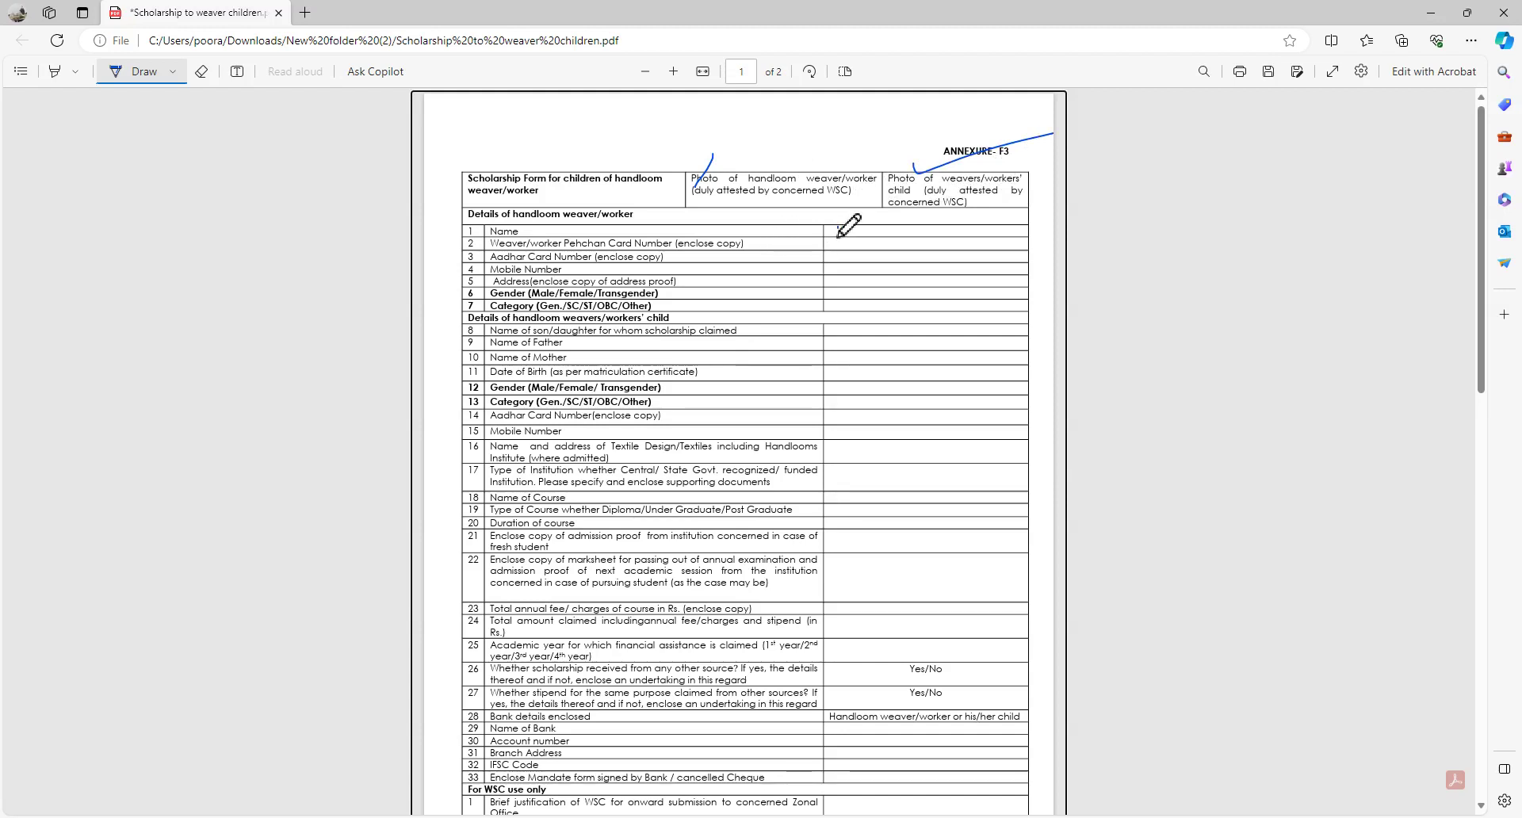
Draw tick marks in the blank answer cells of rows 1 to 7, the handloom weaver/worker's details
{"action": "left_click_drag", "start_coordinate": [838, 227], "coordinate": [903, 244]}
{"action": "mouse_move", "coordinate": [877, 266]}
{"action": "left_mouse_down"}
{"action": "mouse_move", "coordinate": [949, 261]}
{"action": "mouse_move", "coordinate": [940, 282]}
{"action": "left_mouse_up"}
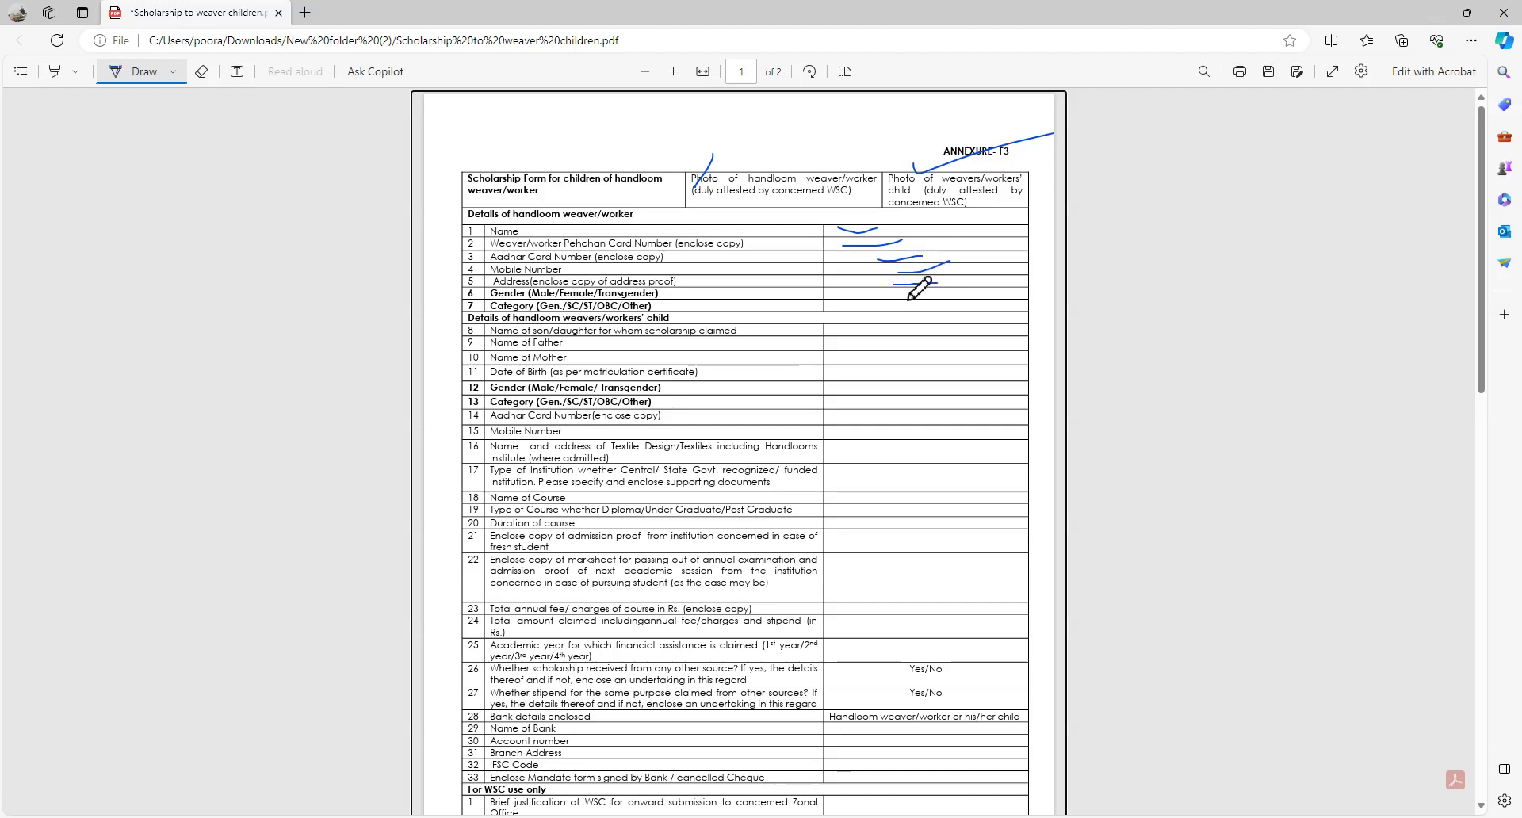
{"action": "left_click_drag", "start_coordinate": [909, 292], "coordinate": [957, 293]}
{"action": "left_click_drag", "start_coordinate": [844, 309], "coordinate": [863, 305]}
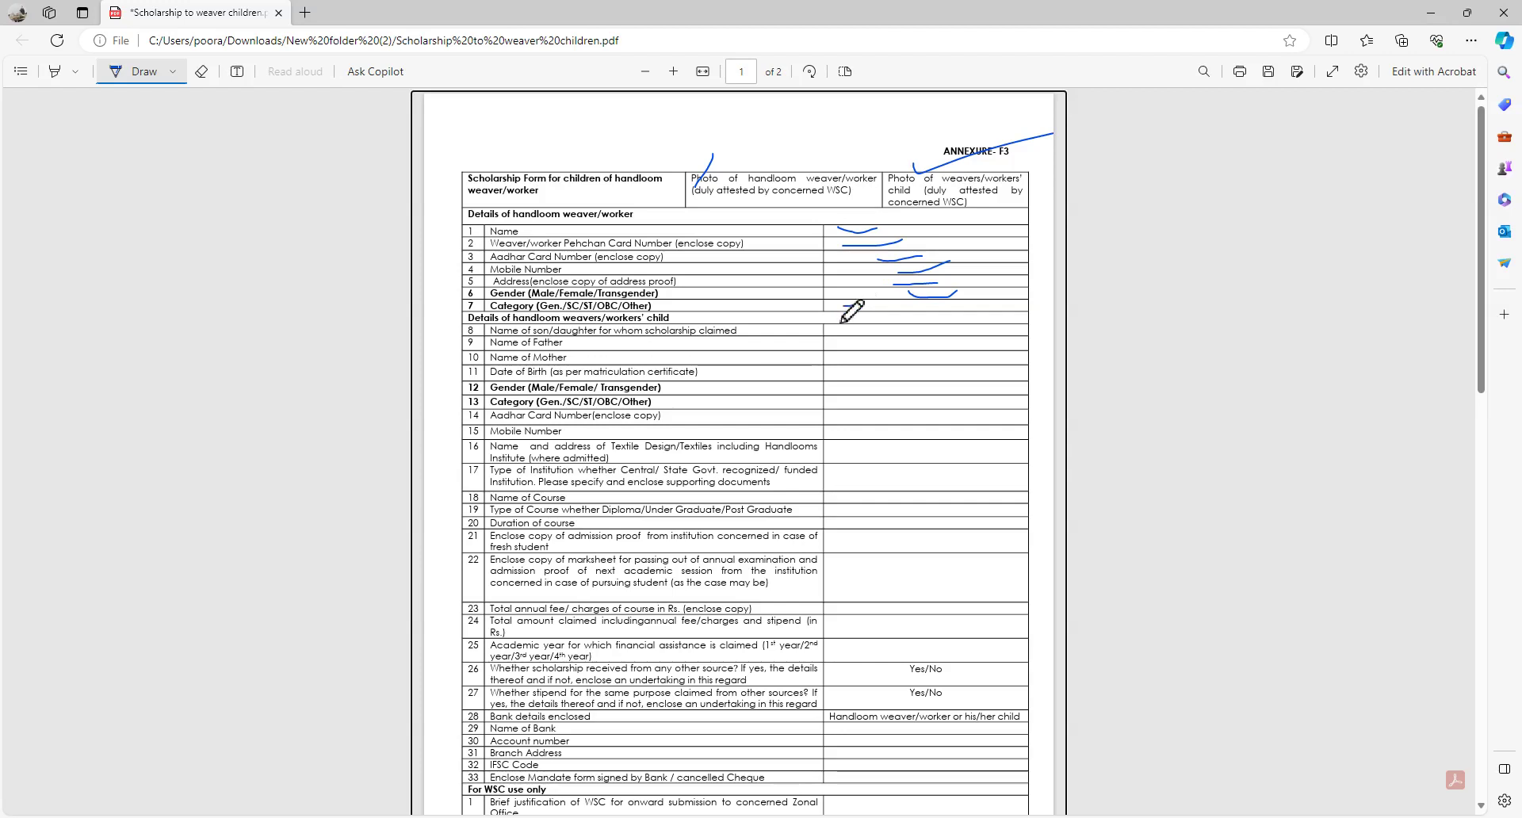
{"action": "left_click_drag", "start_coordinate": [845, 304], "coordinate": [898, 309]}
Draw tick marks in the answer cells of rows 8 to 15, from the child's name to the mobile number
{"action": "left_click_drag", "start_coordinate": [865, 325], "coordinate": [908, 322]}
{"action": "mouse_move", "coordinate": [892, 355]}
{"action": "left_mouse_down"}
{"action": "mouse_move", "coordinate": [904, 341]}
{"action": "mouse_move", "coordinate": [920, 353]}
{"action": "left_mouse_up"}
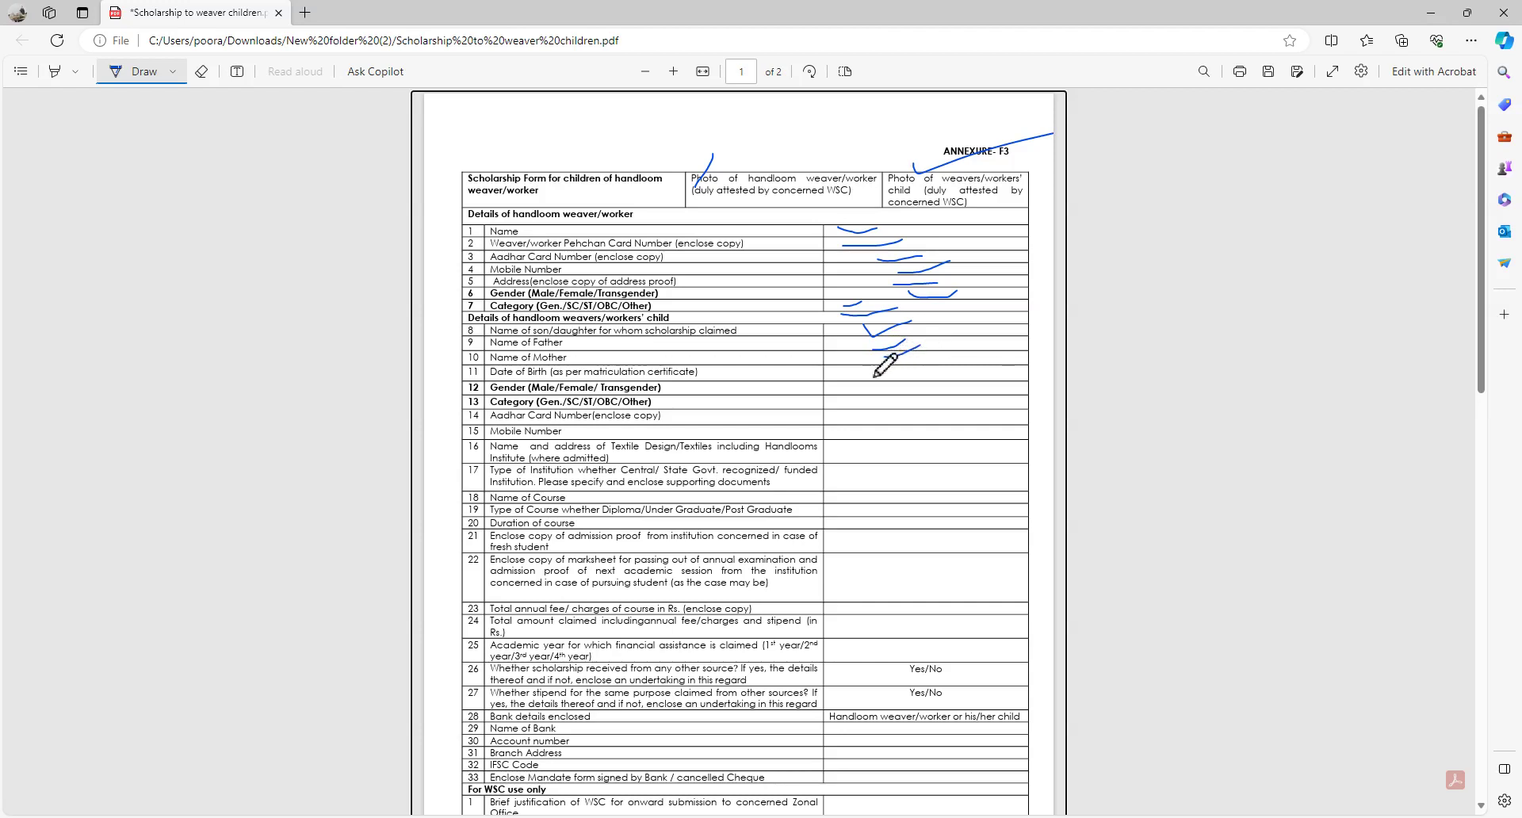
{"action": "left_click_drag", "start_coordinate": [875, 370], "coordinate": [905, 367]}
{"action": "left_click_drag", "start_coordinate": [881, 385], "coordinate": [915, 385]}
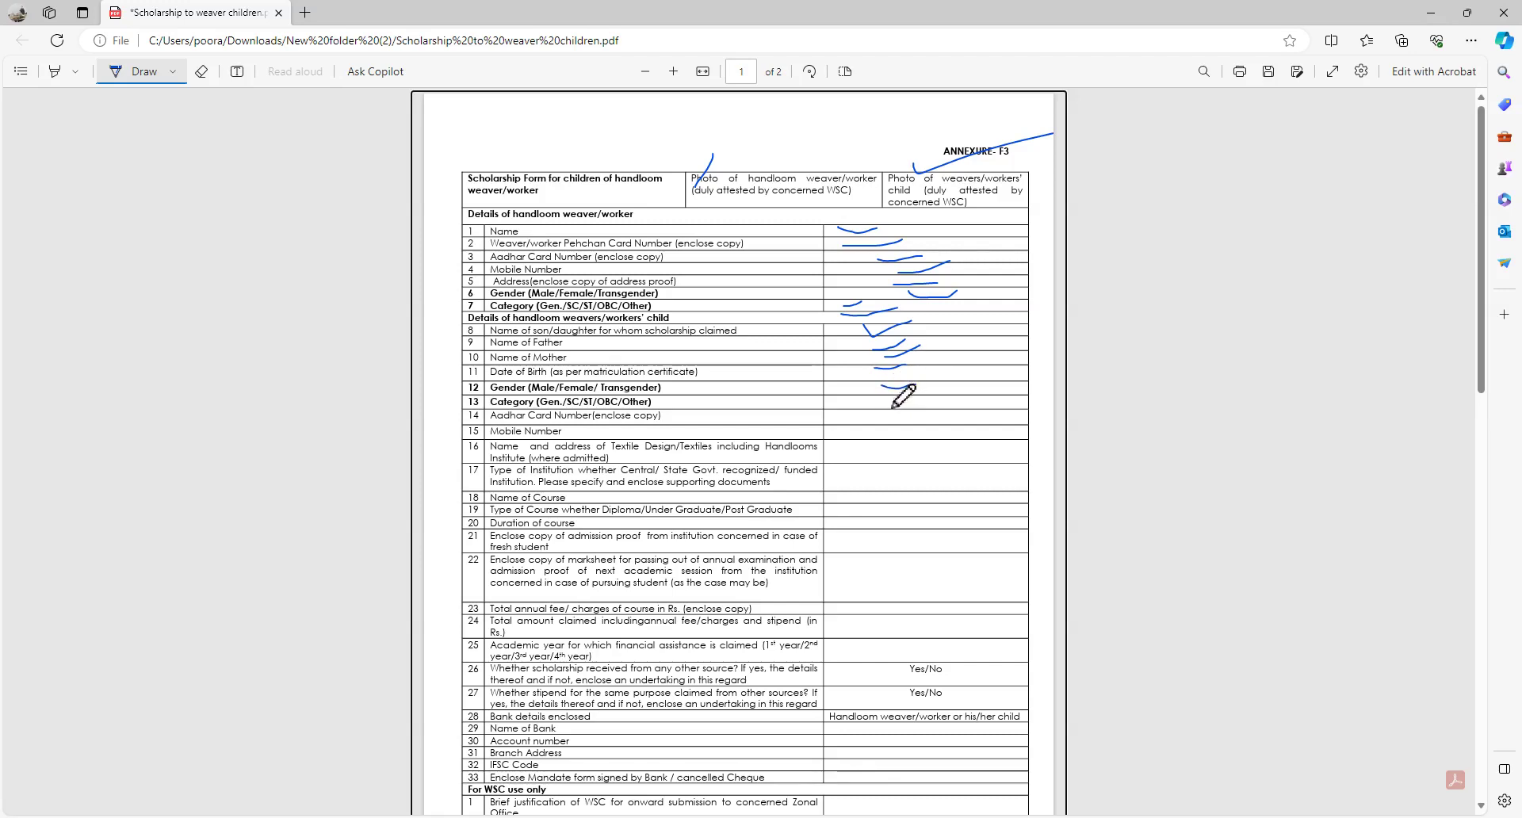
{"action": "left_click_drag", "start_coordinate": [891, 400], "coordinate": [920, 401]}
{"action": "mouse_move", "coordinate": [893, 414]}
{"action": "left_mouse_down"}
{"action": "mouse_move", "coordinate": [924, 408]}
{"action": "mouse_move", "coordinate": [925, 429]}
{"action": "left_mouse_up"}
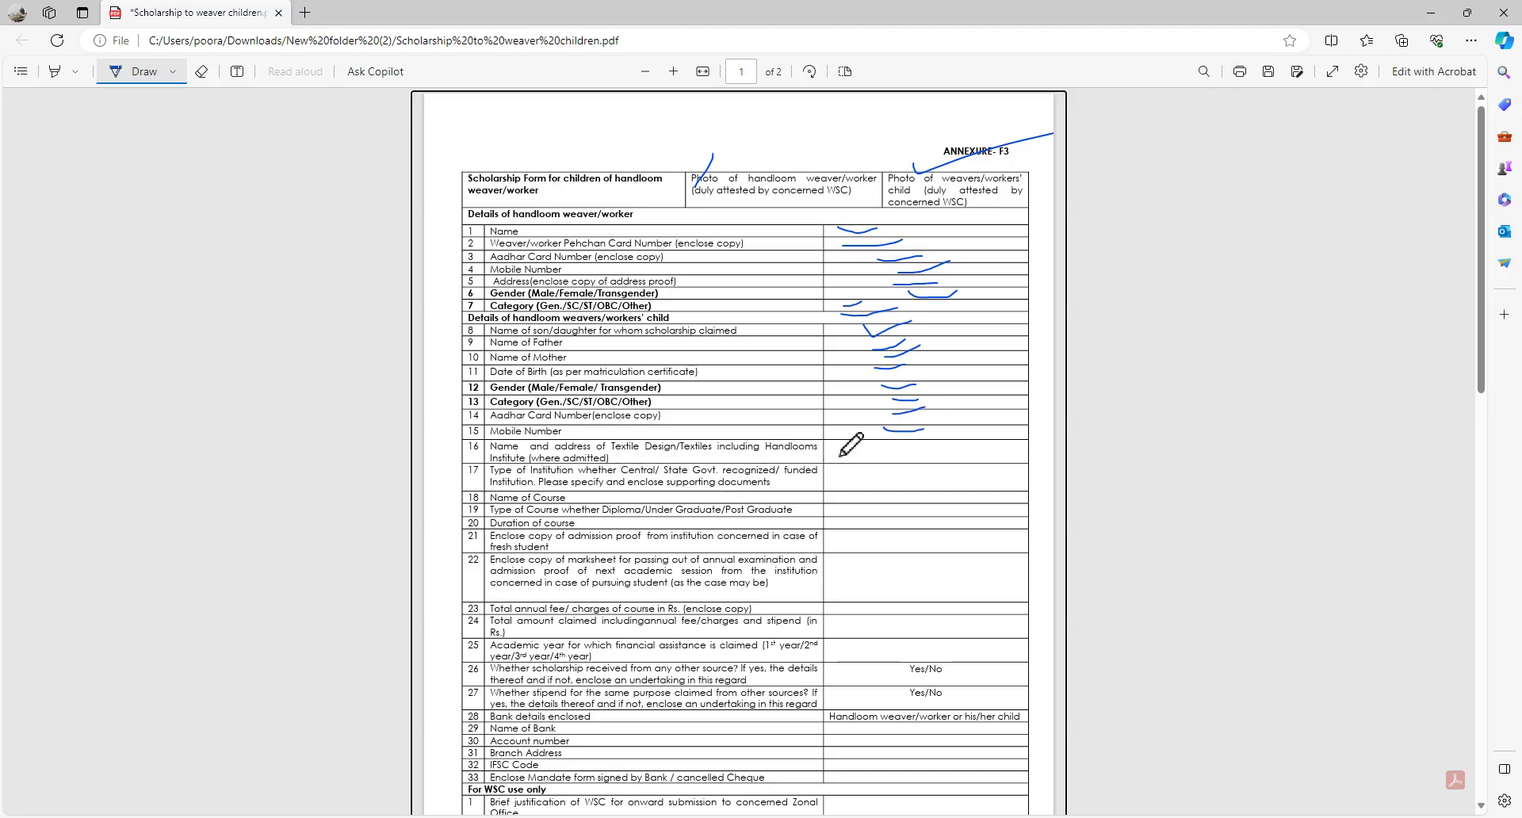
Tick the institute address and institution type cells in rows 16 and 17, and draw four marks across Name of Course in row 18
{"action": "left_click_drag", "start_coordinate": [840, 449], "coordinate": [876, 452]}
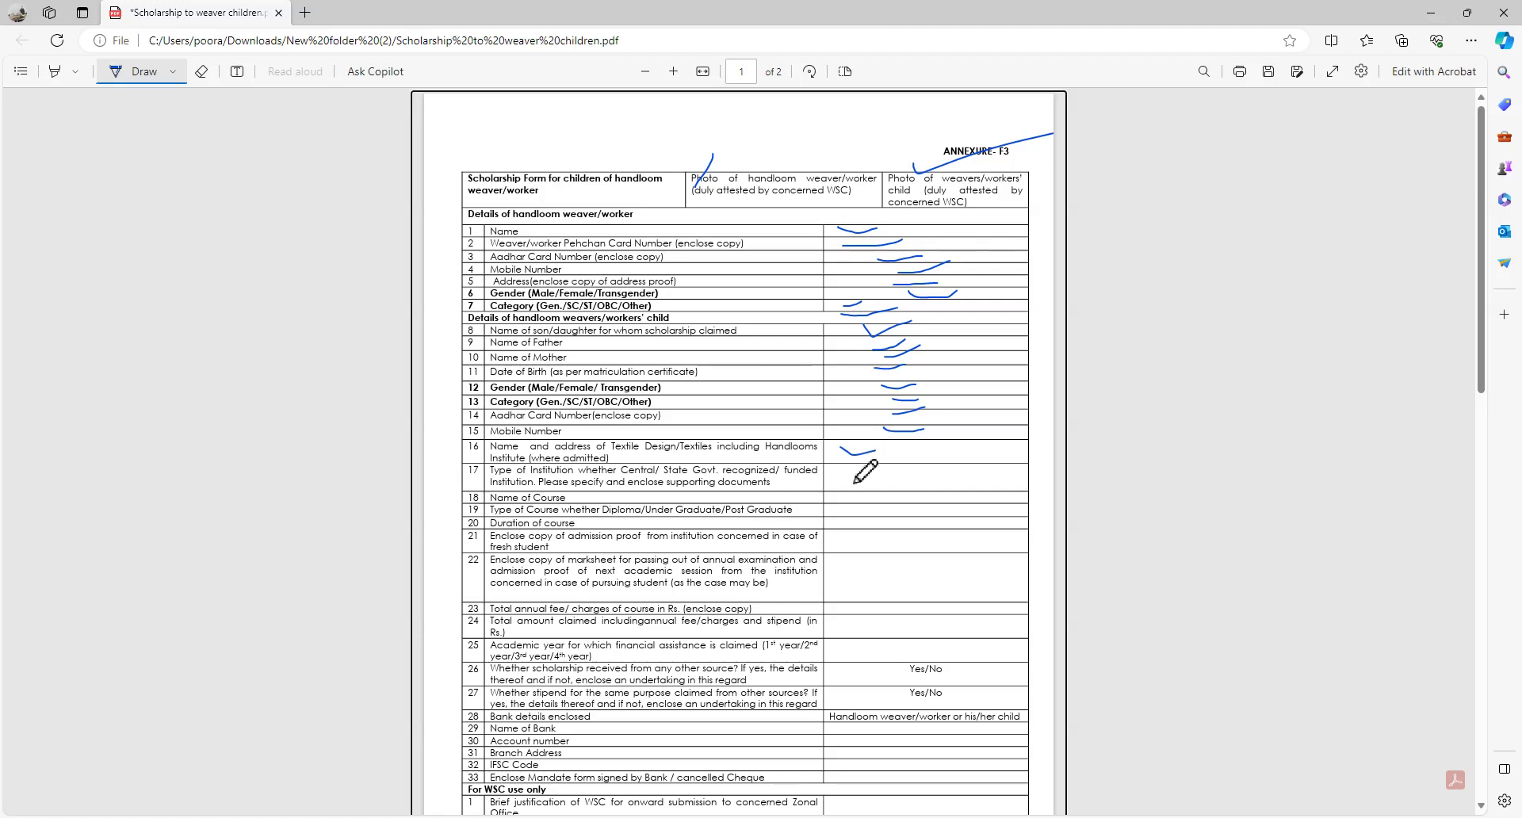
{"action": "left_click_drag", "start_coordinate": [854, 474], "coordinate": [917, 480]}
{"action": "left_click_drag", "start_coordinate": [838, 500], "coordinate": [872, 487]}
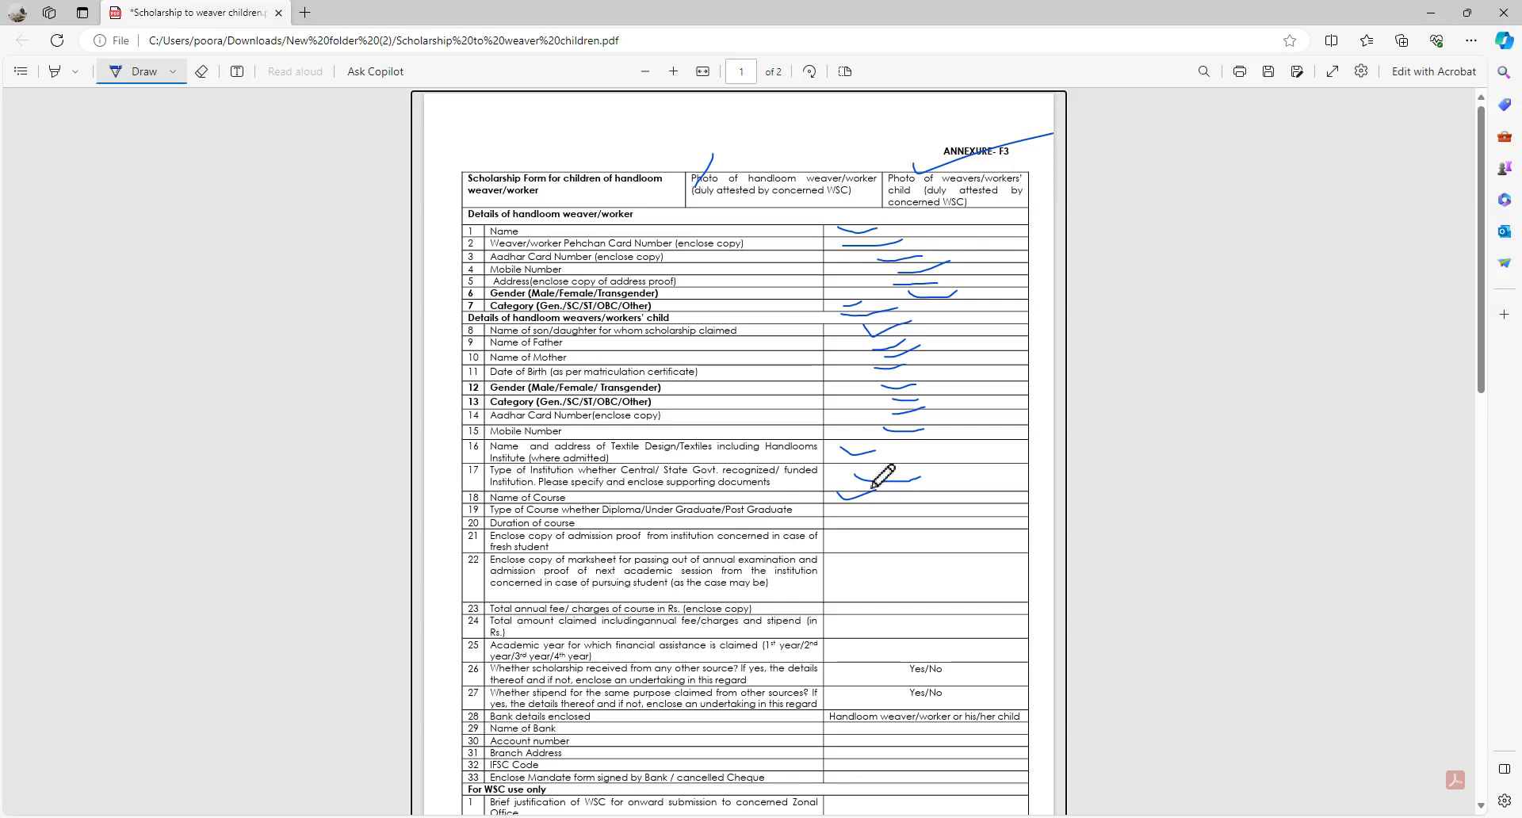
{"action": "left_click_drag", "start_coordinate": [880, 497], "coordinate": [914, 502]}
{"action": "left_click_drag", "start_coordinate": [920, 498], "coordinate": [959, 503]}
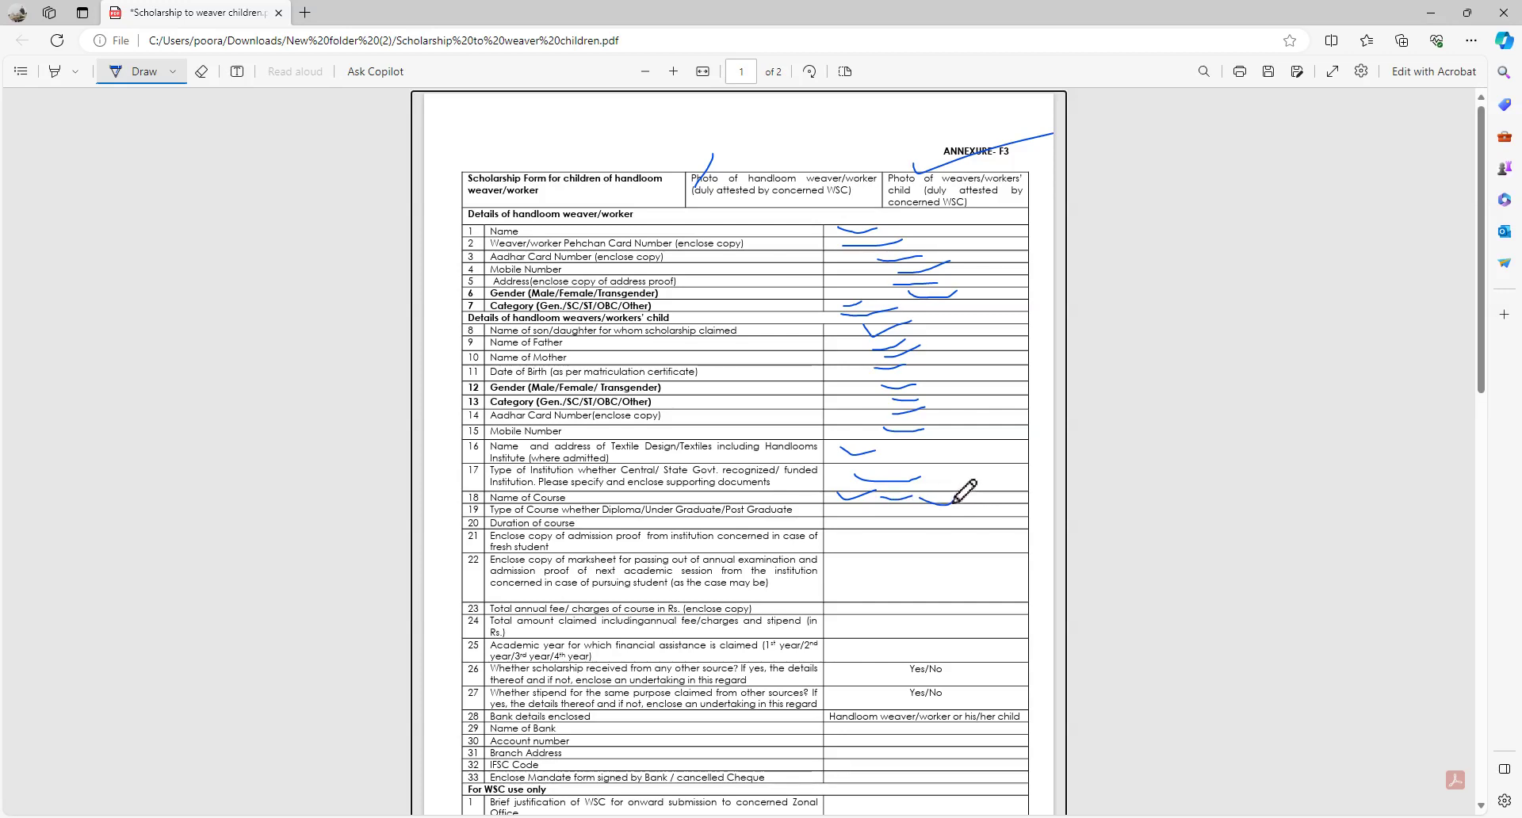
{"action": "left_click_drag", "start_coordinate": [953, 504], "coordinate": [988, 500]}
Draw several tick marks across the Type of Course and Duration of course cells in rows 19 and 20
{"action": "left_click_drag", "start_coordinate": [844, 516], "coordinate": [894, 517]}
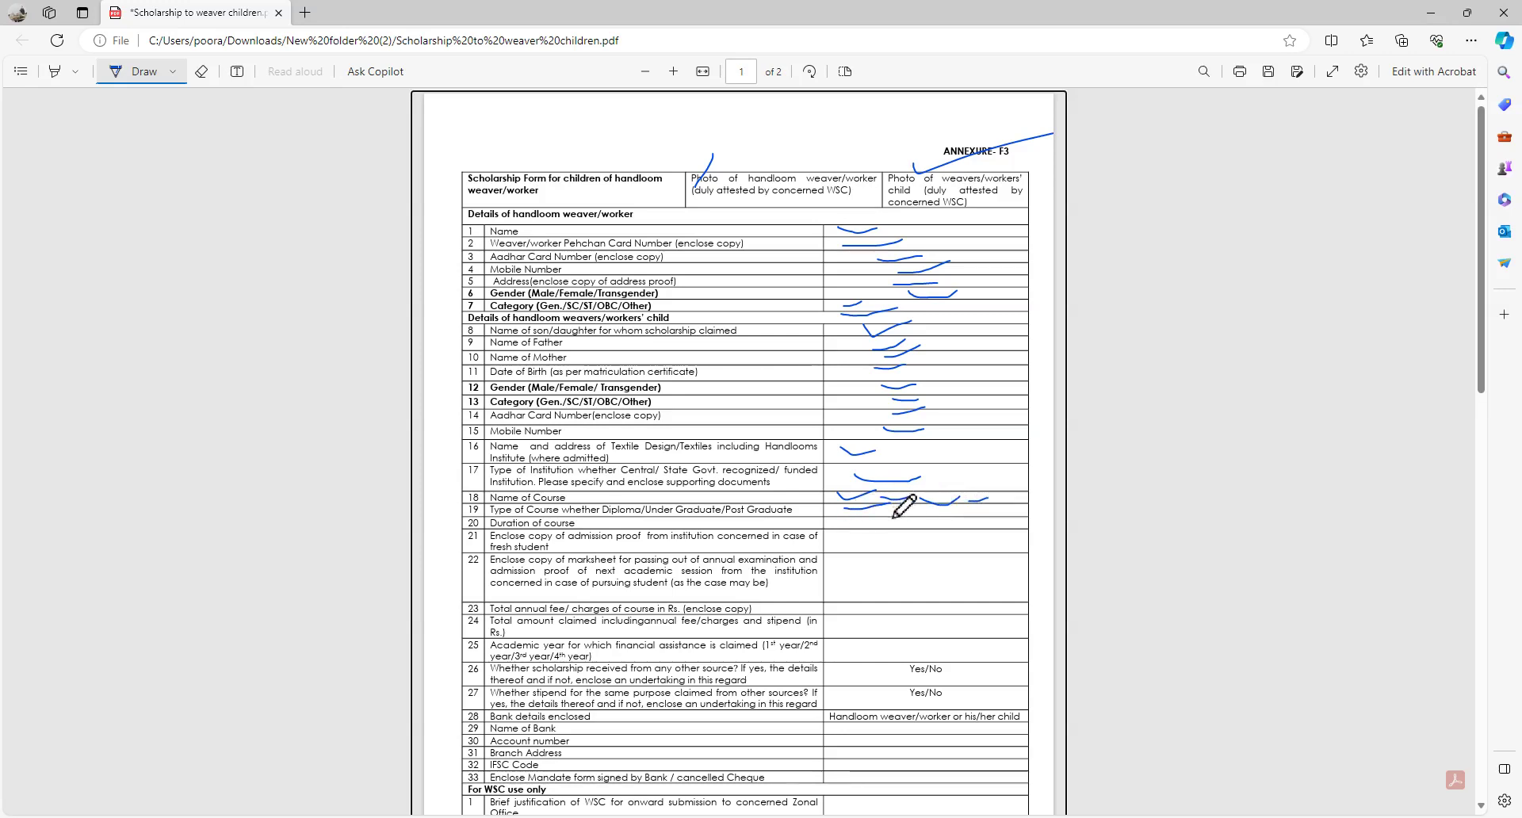
{"action": "left_click_drag", "start_coordinate": [893, 517], "coordinate": [922, 520]}
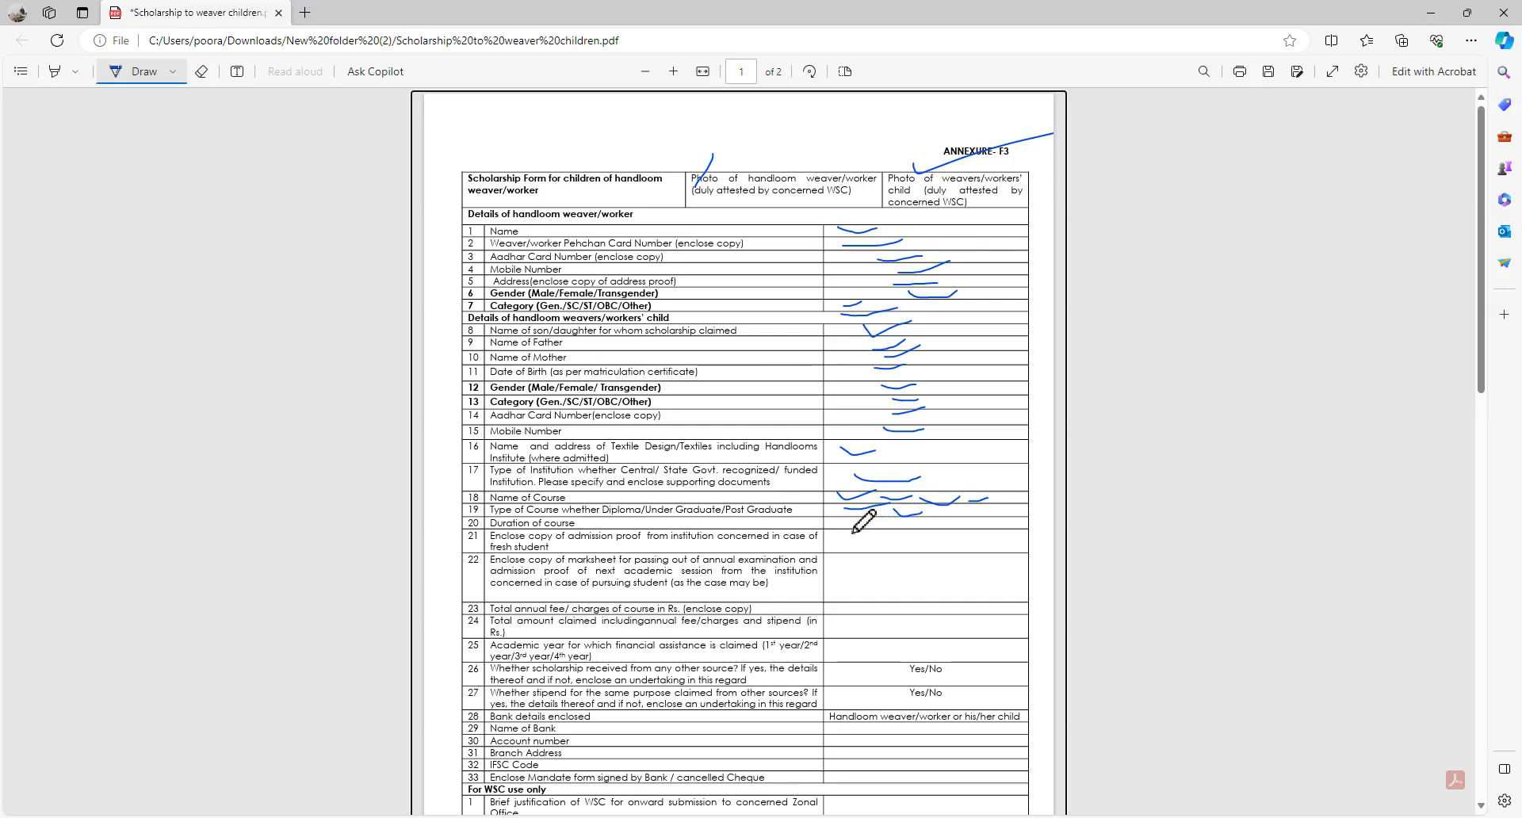
{"action": "left_click_drag", "start_coordinate": [853, 524], "coordinate": [977, 517]}
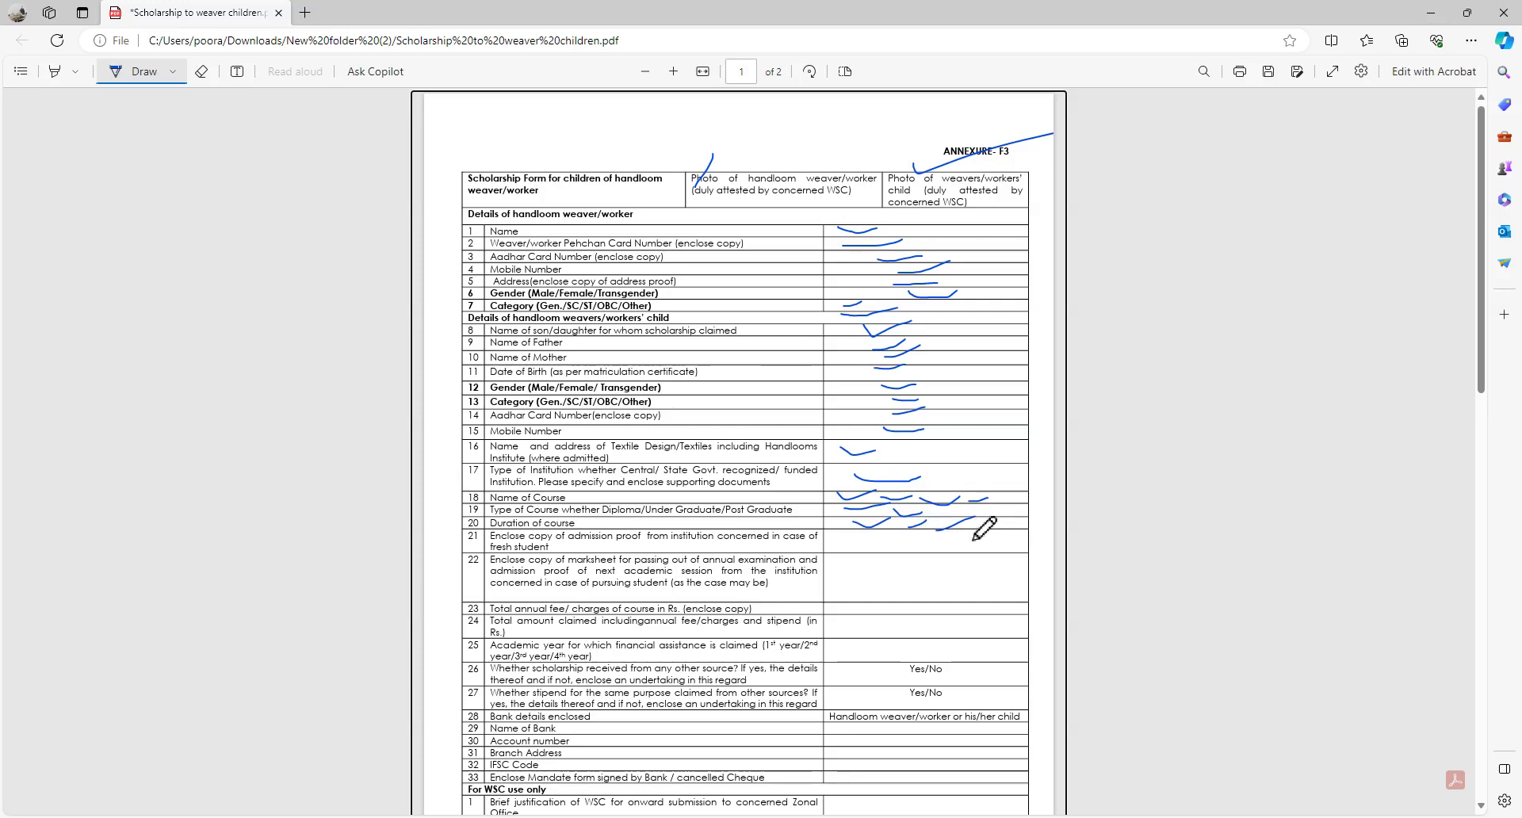
{"action": "left_click_drag", "start_coordinate": [973, 529], "coordinate": [995, 523]}
{"action": "left_click_drag", "start_coordinate": [1007, 523], "coordinate": [1036, 510]}
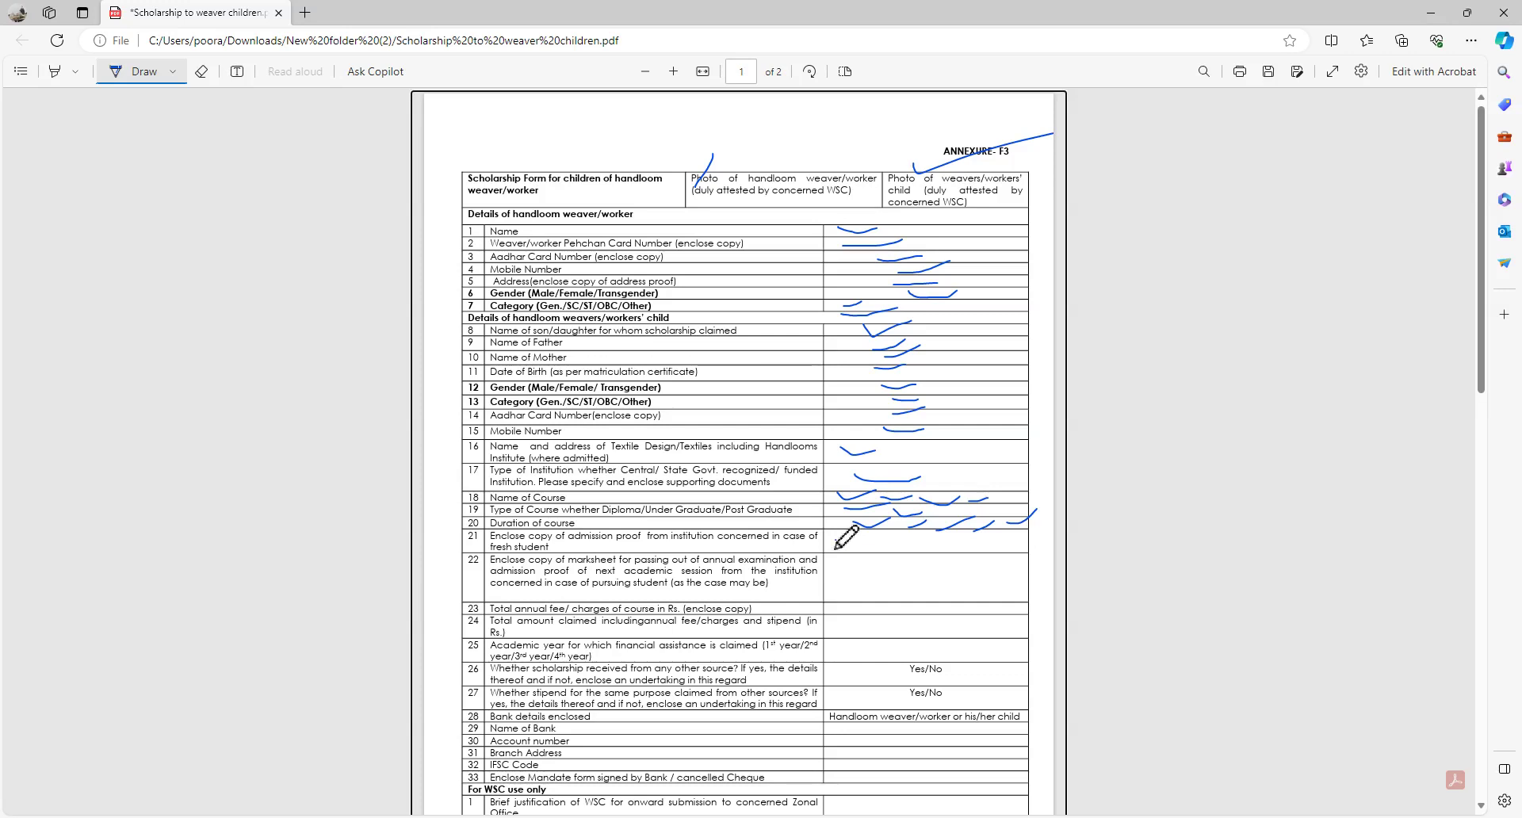
Draw tick marks in the admission proof cell of row 21 and the marksheet cell of row 22
{"action": "left_click_drag", "start_coordinate": [836, 545], "coordinate": [968, 543]}
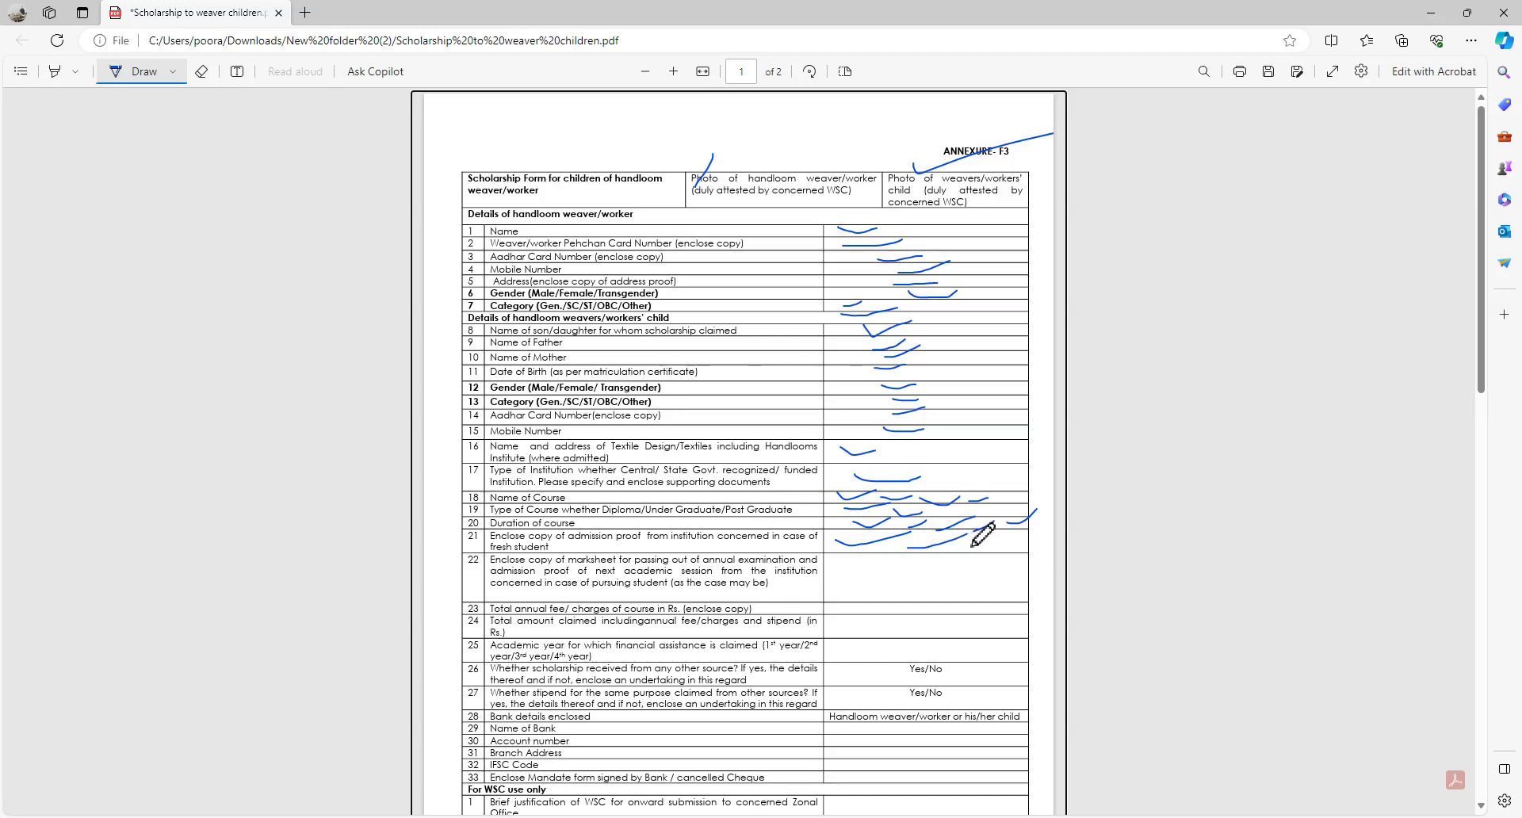
{"action": "left_click_drag", "start_coordinate": [880, 568], "coordinate": [960, 559]}
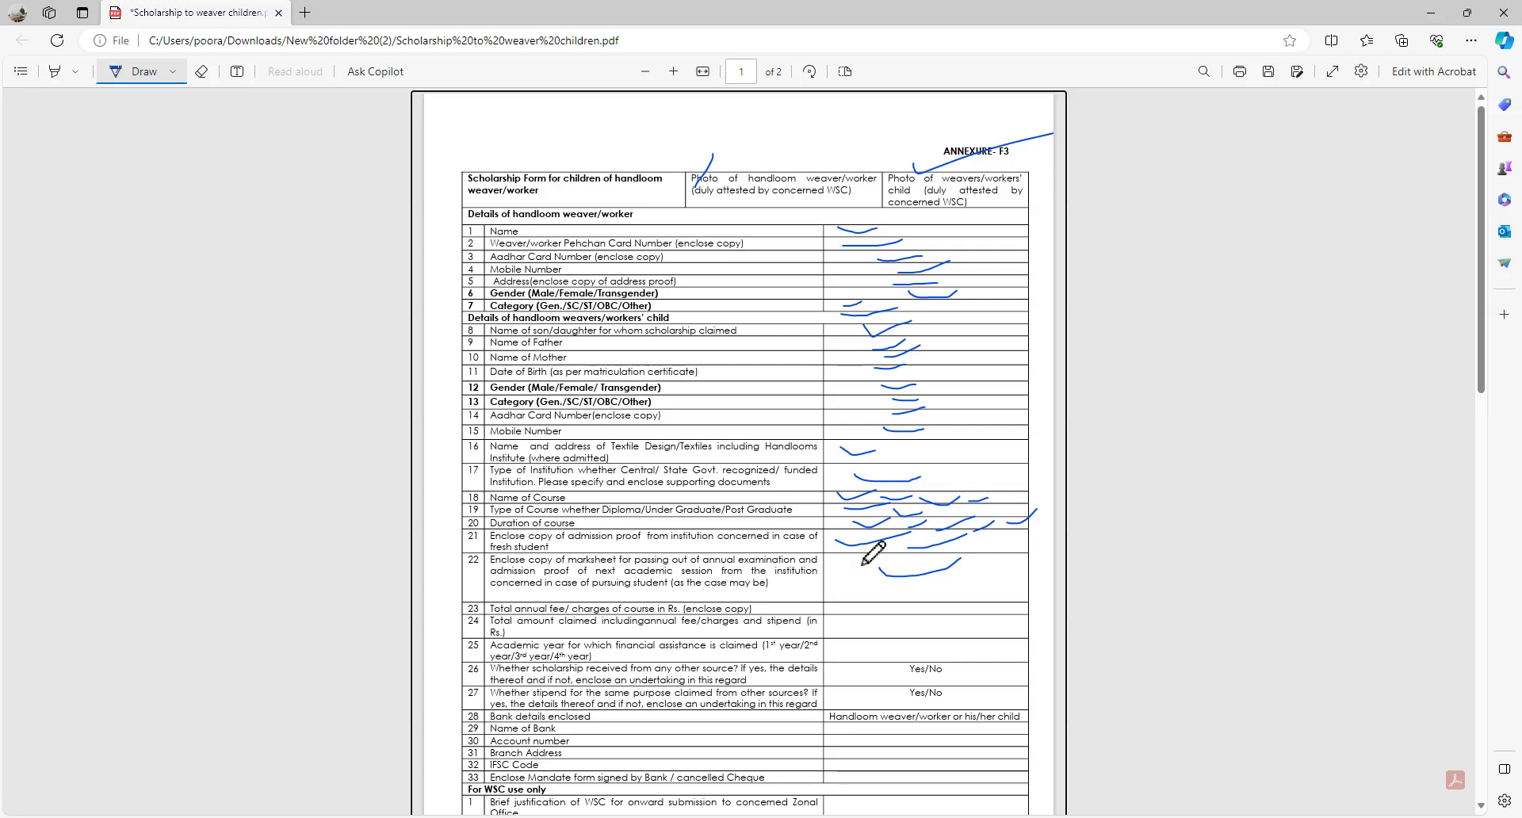
{"action": "left_click_drag", "start_coordinate": [867, 572], "coordinate": [959, 565]}
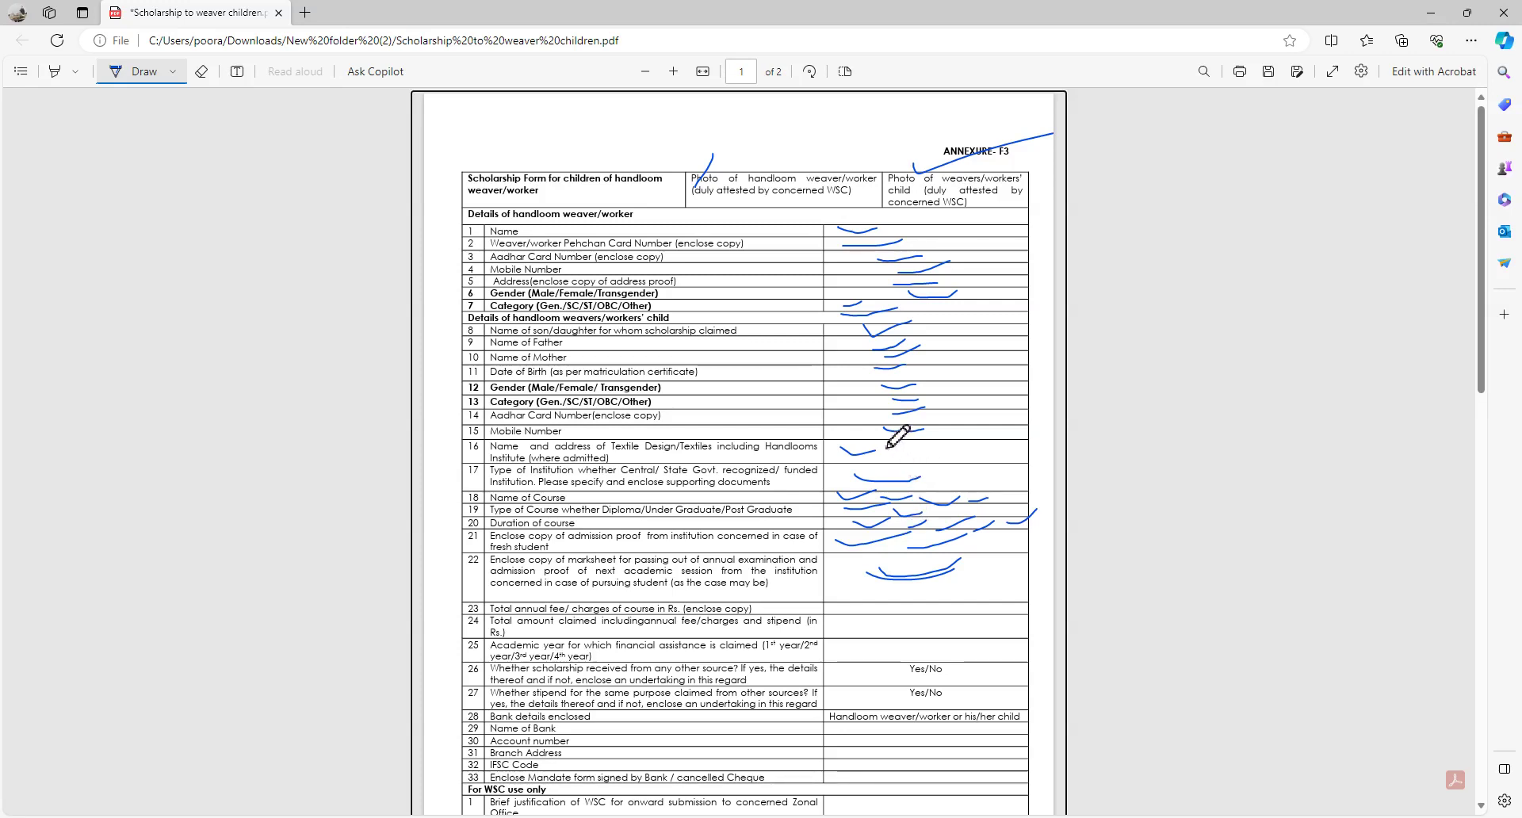
Mark the answer cells of rows 23 to 27, covering fees, amount claimed, academic year, and other scholarship or stipend
{"action": "scroll", "coordinate": [892, 440], "scroll_direction": "down", "scroll_amount": 3}
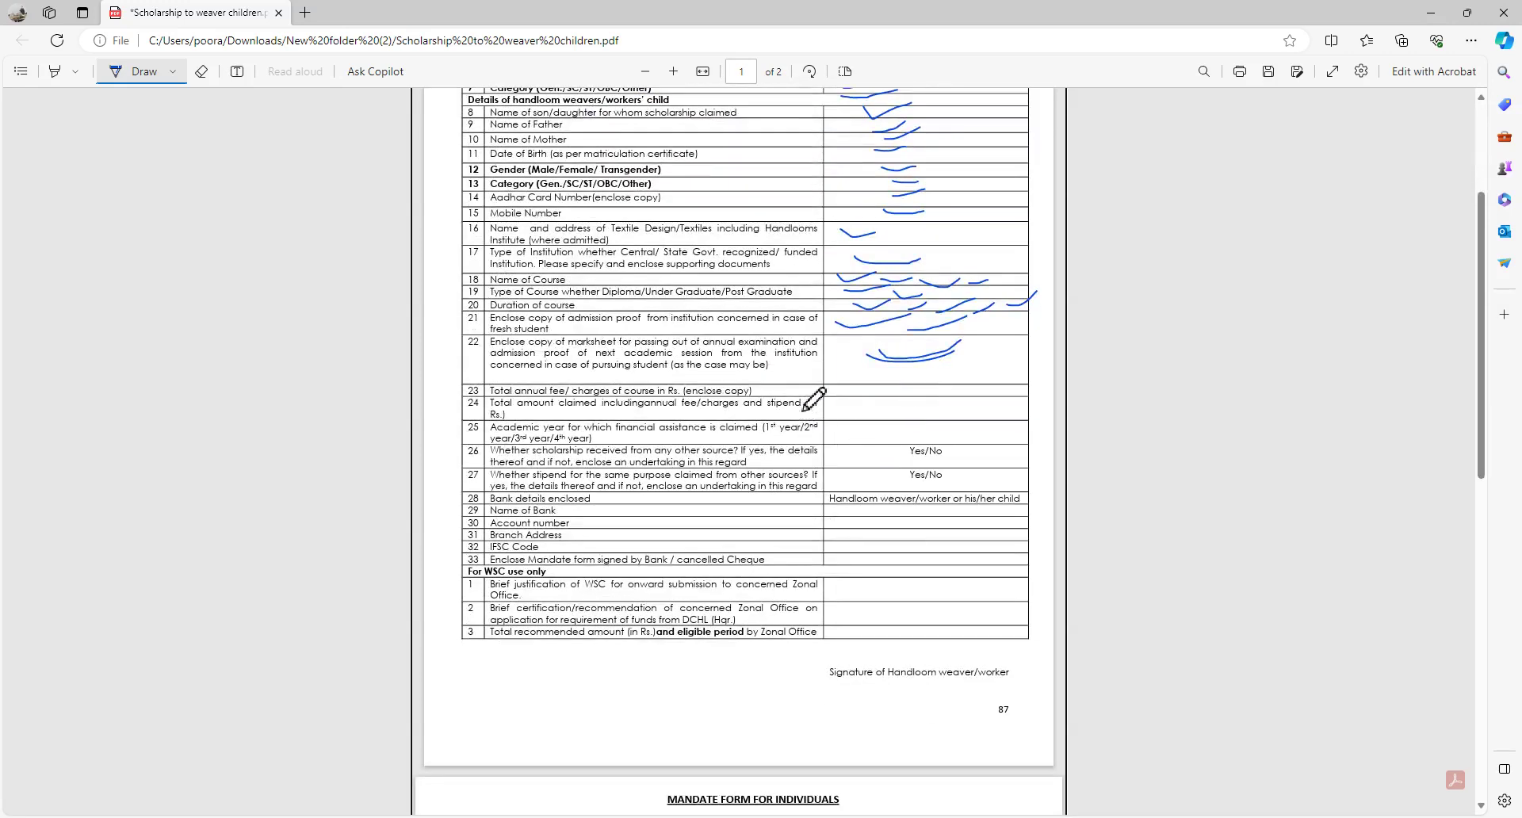
{"action": "mouse_move", "coordinate": [825, 396]}
{"action": "left_mouse_down"}
{"action": "mouse_move", "coordinate": [861, 401]}
{"action": "mouse_move", "coordinate": [888, 371]}
{"action": "left_mouse_up"}
{"action": "left_click_drag", "start_coordinate": [874, 413], "coordinate": [910, 400]}
{"action": "left_click_drag", "start_coordinate": [884, 442], "coordinate": [995, 421]}
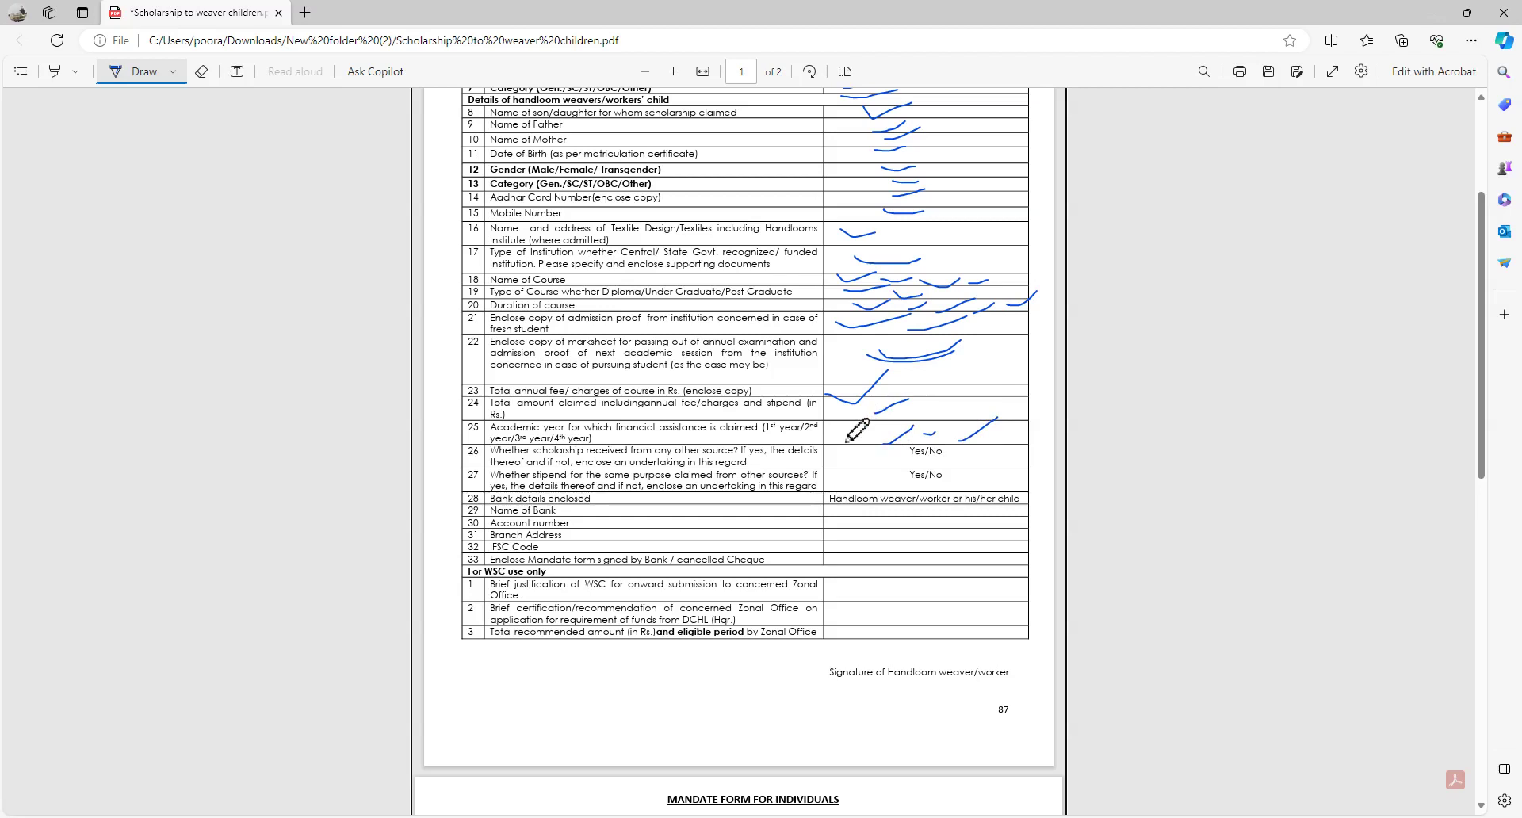
{"action": "left_click_drag", "start_coordinate": [846, 434], "coordinate": [876, 432]}
{"action": "left_click_drag", "start_coordinate": [870, 448], "coordinate": [913, 445]}
{"action": "left_click", "coordinate": [881, 476]}
Draw tick marks on the bank detail rows 28 to 33 and the three For WSC use only rows
{"action": "mouse_move", "coordinate": [798, 500]}
{"action": "left_mouse_down"}
{"action": "mouse_move", "coordinate": [920, 496]}
{"action": "mouse_move", "coordinate": [919, 515]}
{"action": "mouse_move", "coordinate": [944, 524]}
{"action": "left_mouse_up"}
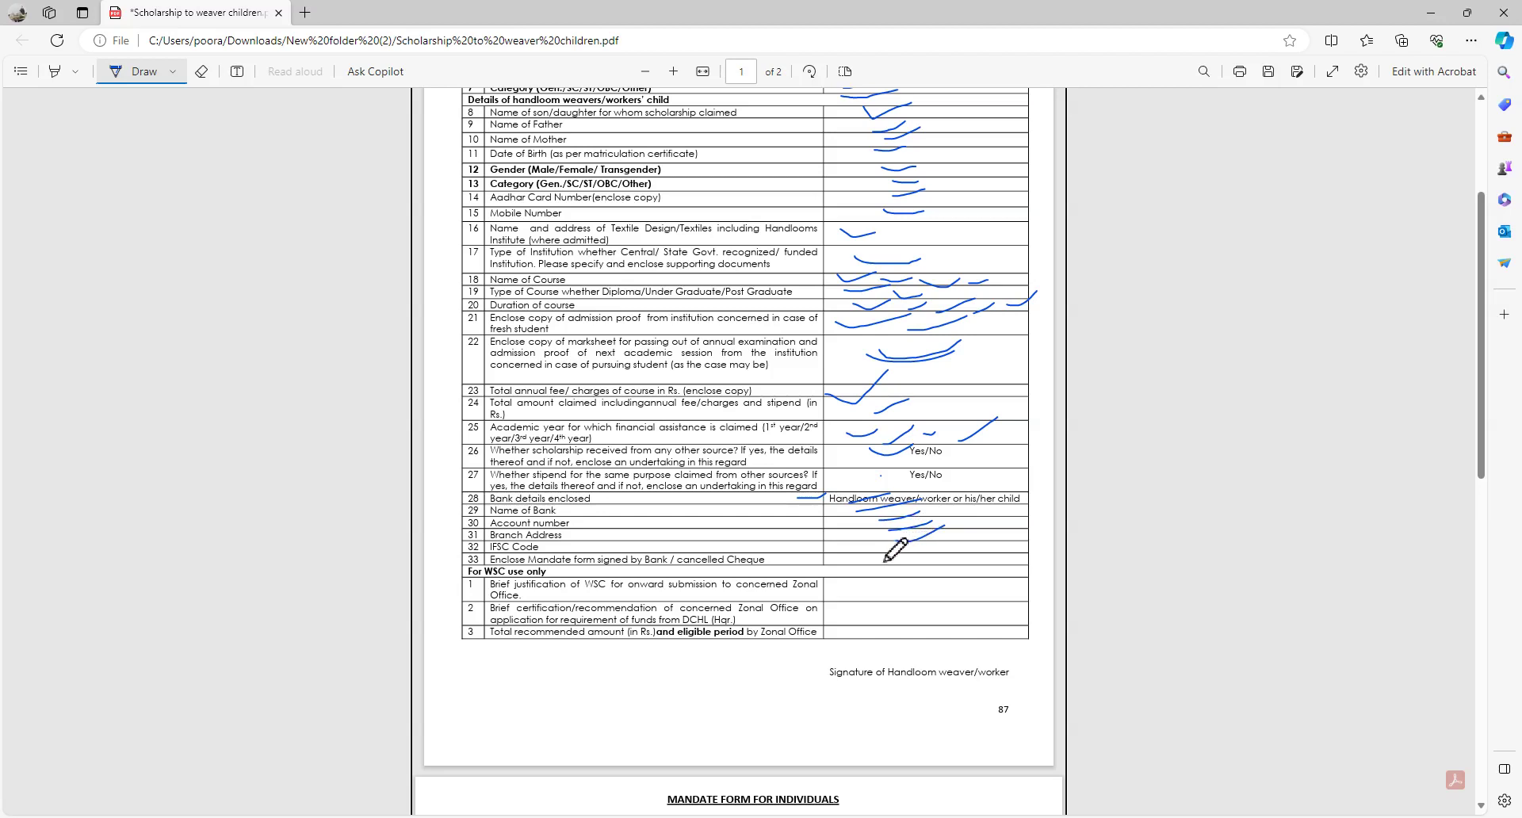
{"action": "left_click_drag", "start_coordinate": [885, 560], "coordinate": [933, 547]}
{"action": "scroll", "coordinate": [864, 459], "scroll_direction": "down", "scroll_amount": 3}
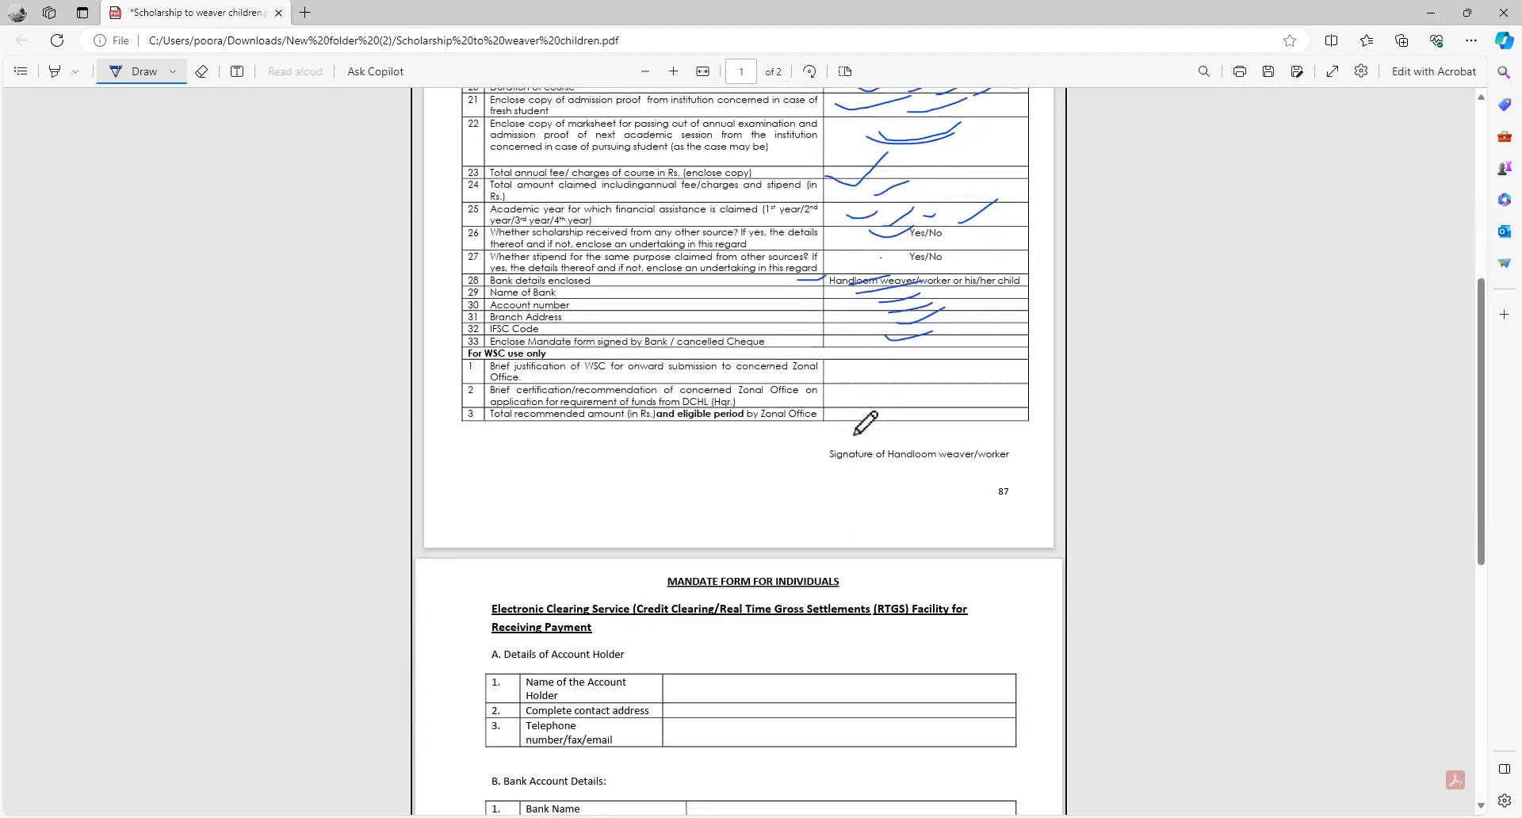
{"action": "mouse_move", "coordinate": [868, 369]}
{"action": "left_mouse_down"}
{"action": "mouse_move", "coordinate": [937, 359]}
{"action": "mouse_move", "coordinate": [964, 404]}
{"action": "left_mouse_up"}
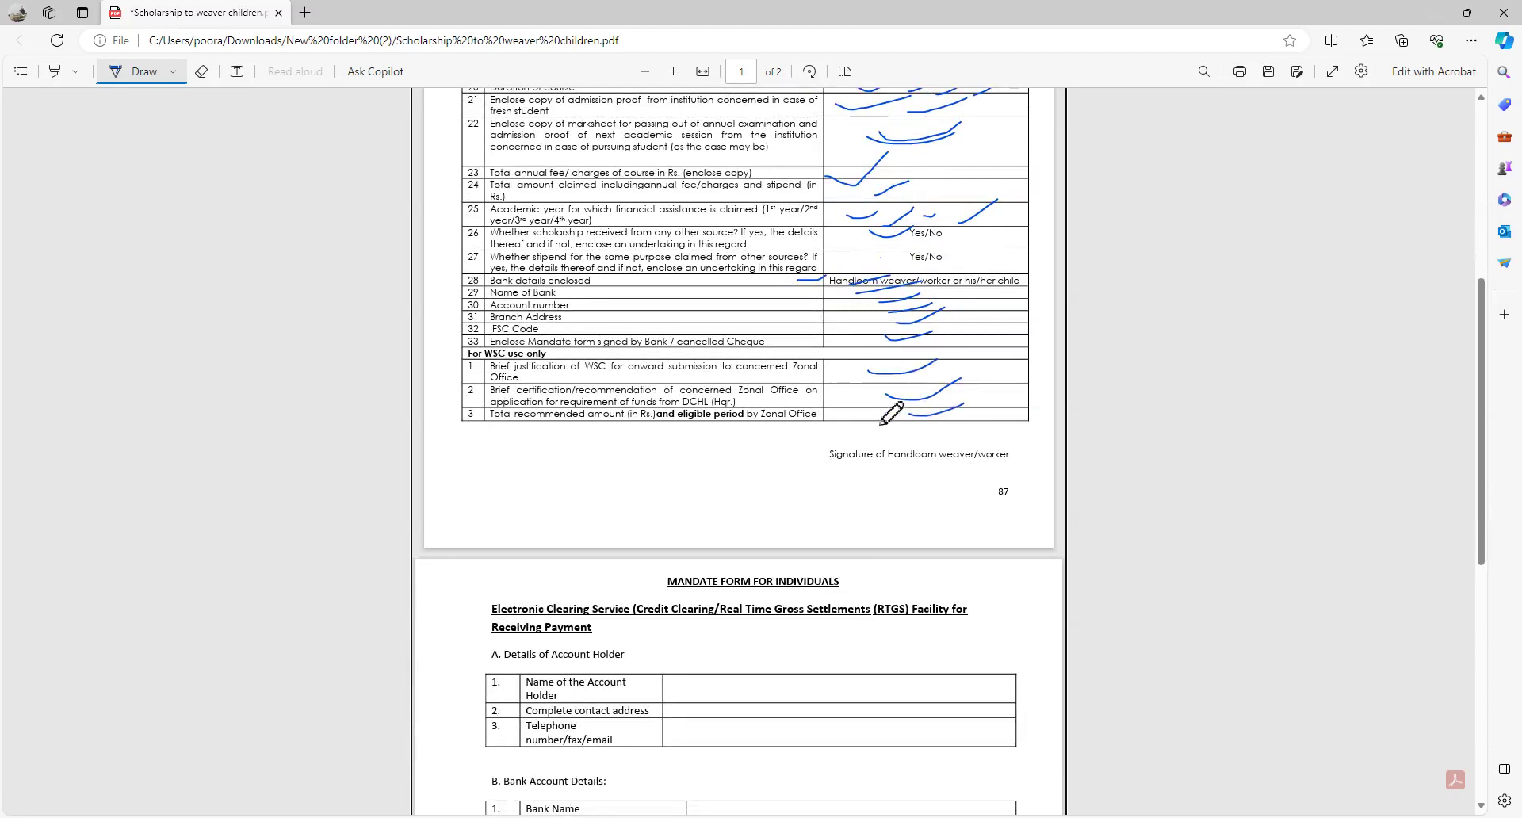
Draw tick marks in the three Details of Account Holder rows in section A of the mandate form
{"action": "scroll", "coordinate": [884, 419], "scroll_direction": "down", "scroll_amount": 2}
{"action": "scroll", "coordinate": [880, 420], "scroll_direction": "down", "scroll_amount": 3}
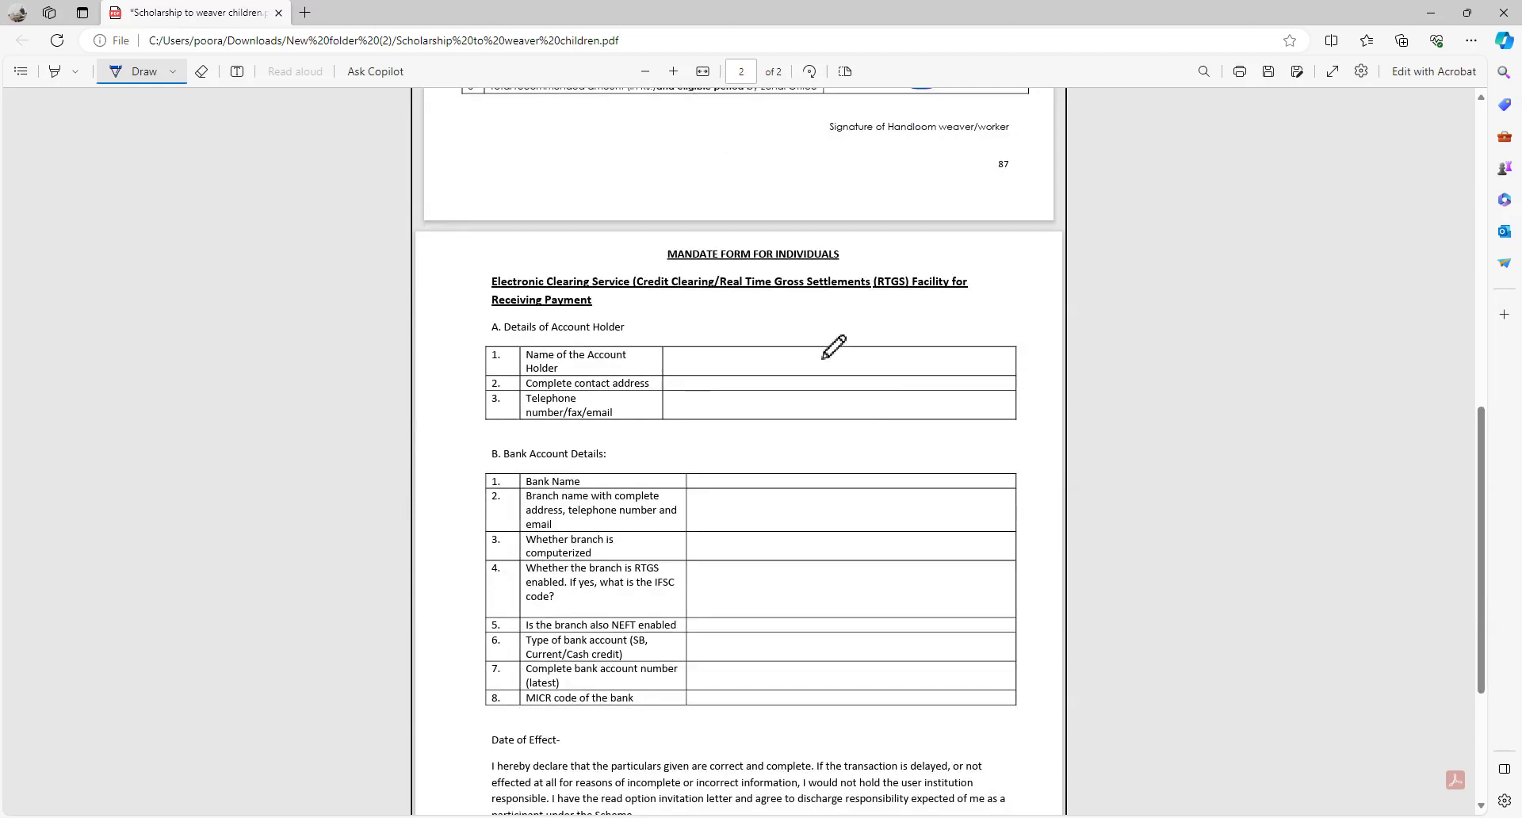
{"action": "scroll", "coordinate": [824, 357], "scroll_direction": "up", "scroll_amount": 10}
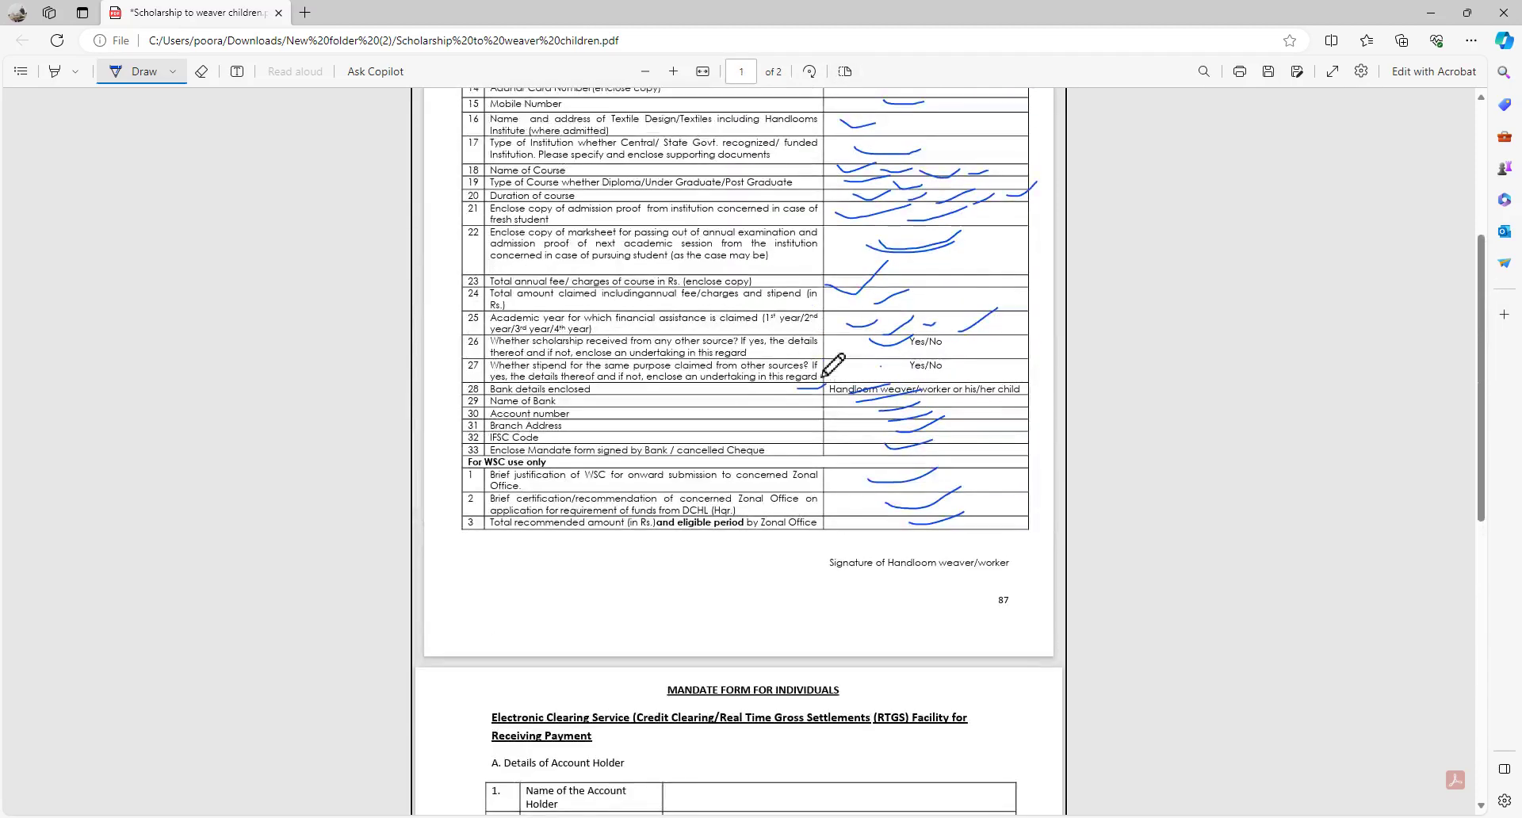
{"action": "scroll", "coordinate": [824, 375], "scroll_direction": "down", "scroll_amount": 10}
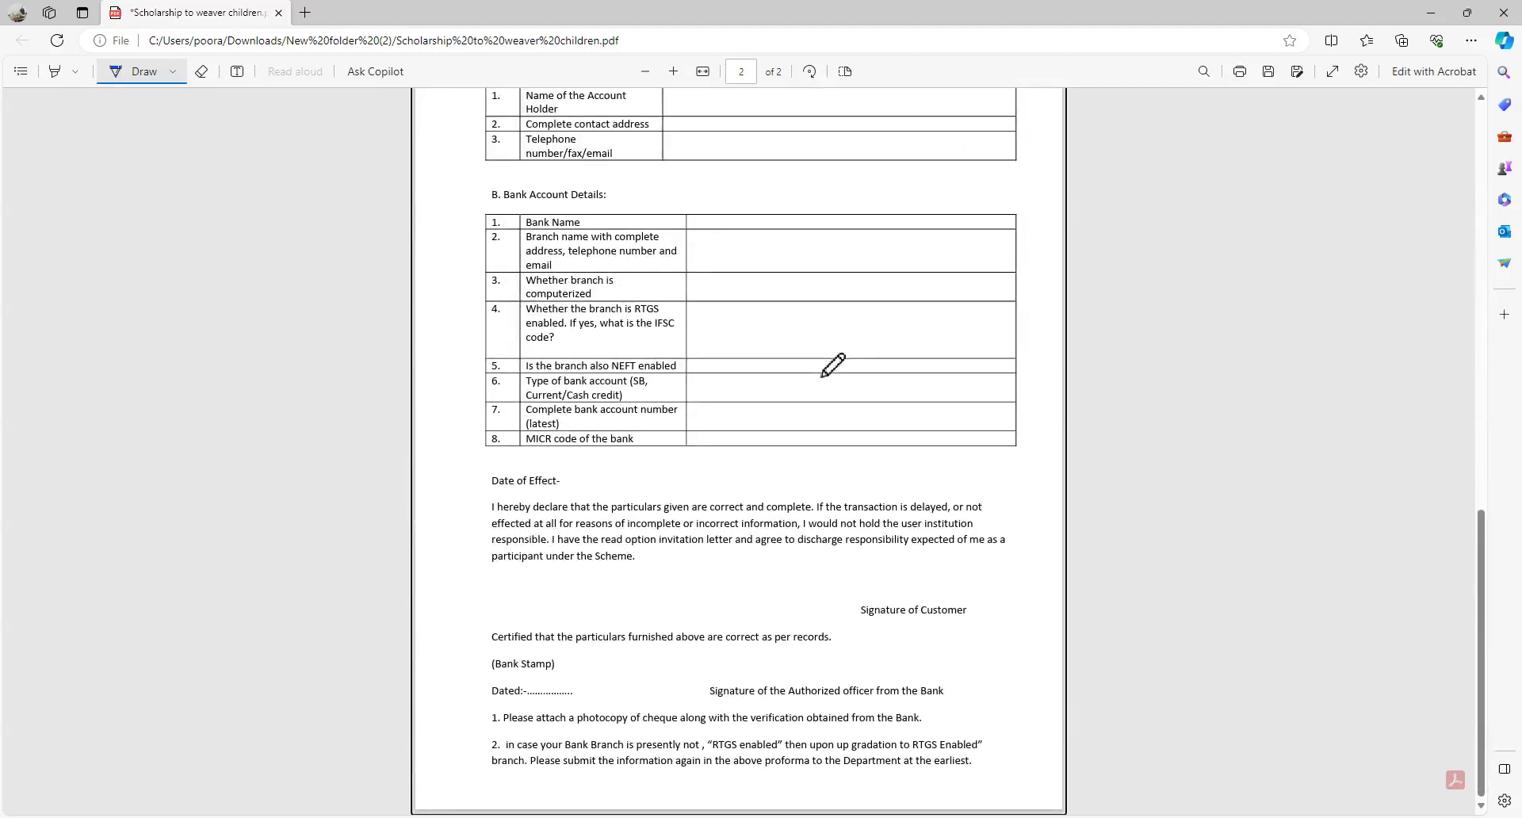
{"action": "scroll", "coordinate": [833, 365], "scroll_direction": "up", "scroll_amount": 4}
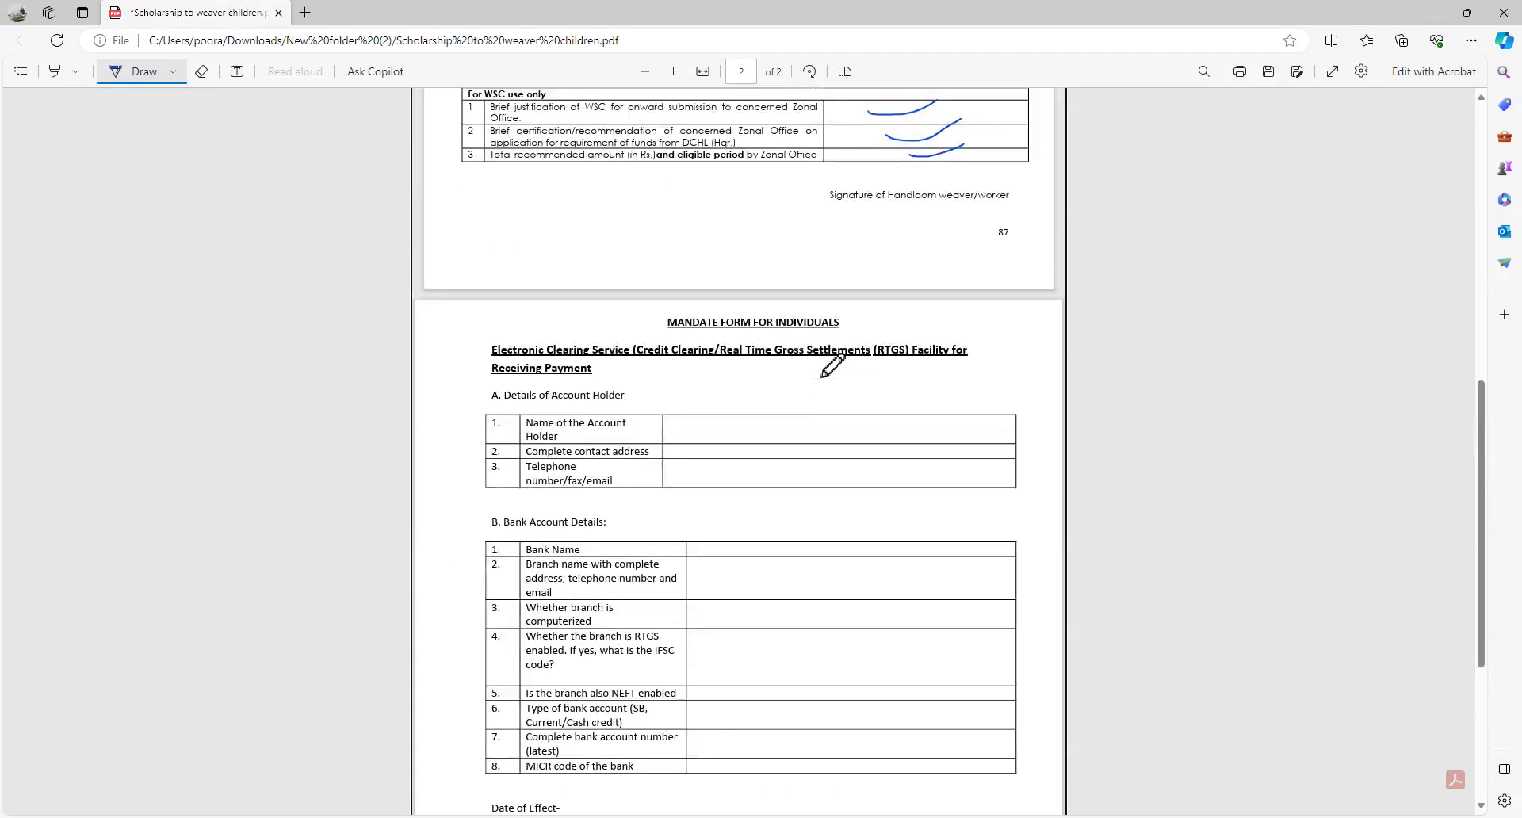
{"action": "scroll", "coordinate": [832, 364], "scroll_direction": "down", "scroll_amount": 3}
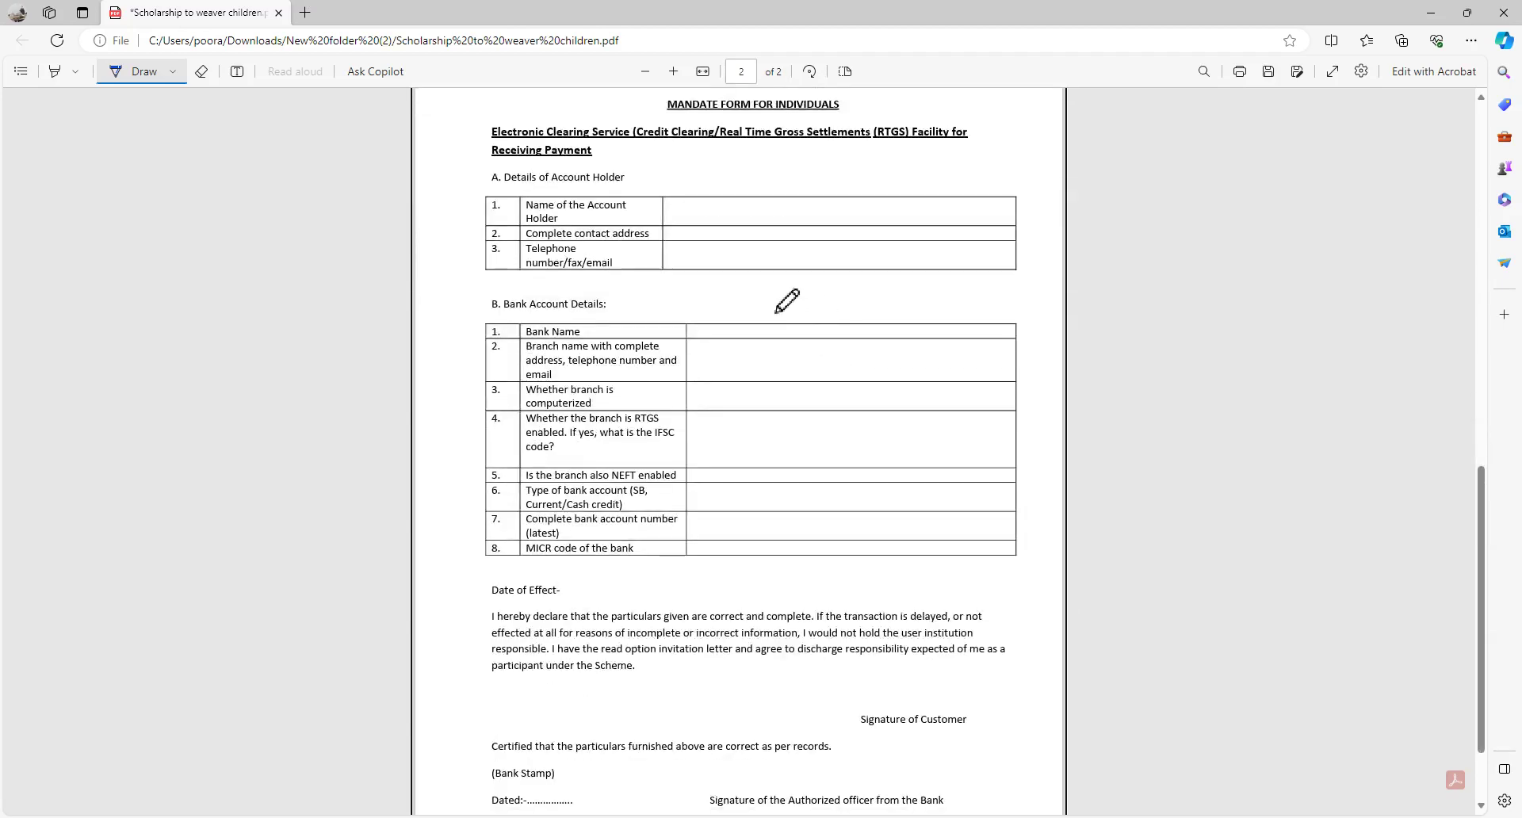
{"action": "left_click_drag", "start_coordinate": [718, 202], "coordinate": [889, 184]}
{"action": "left_click_drag", "start_coordinate": [757, 248], "coordinate": [917, 236]}
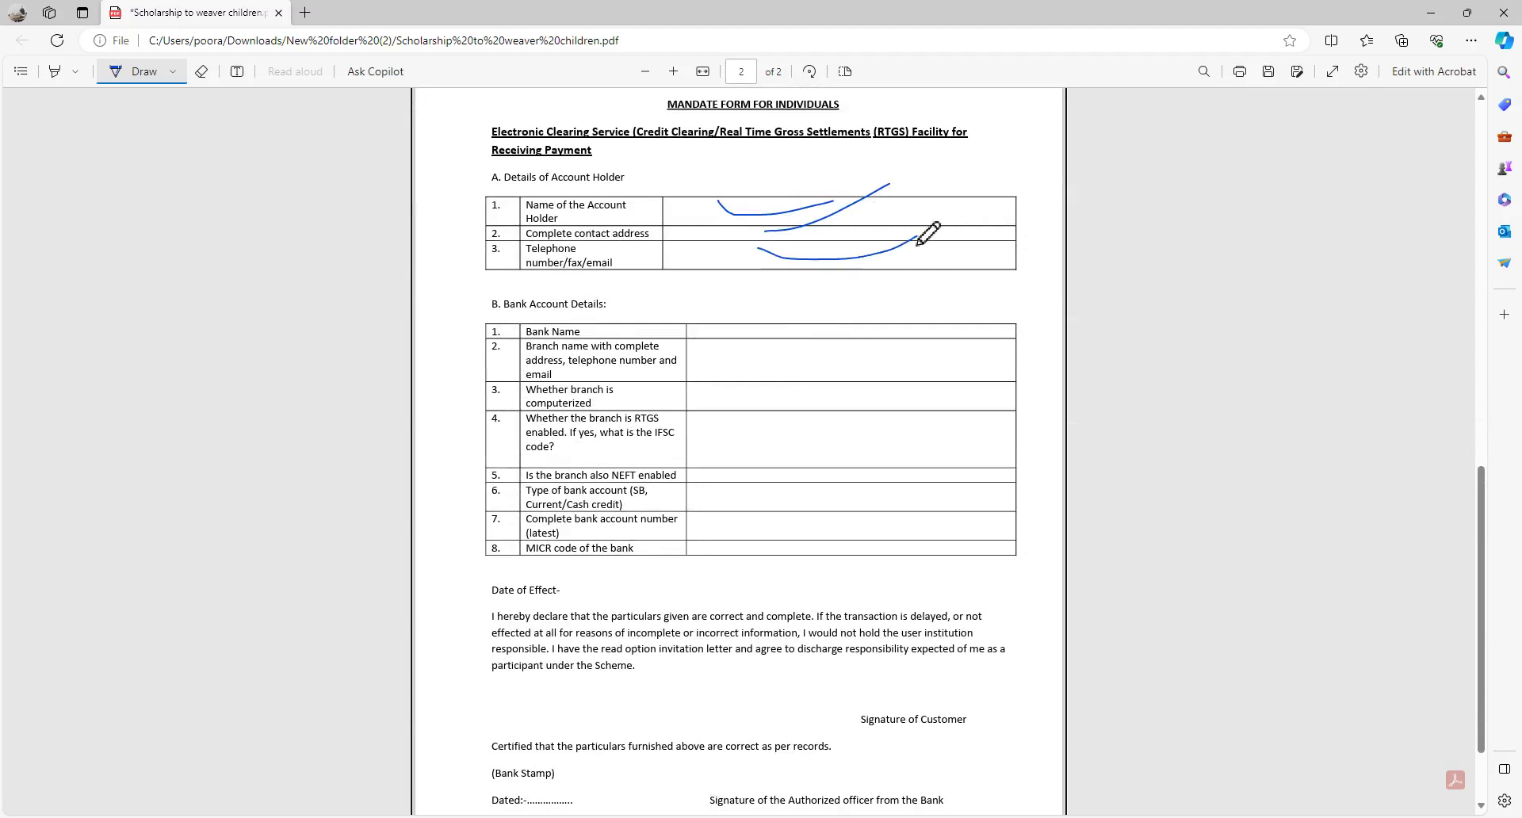
Draw tick marks in rows 1 to 8 of the Bank Account Details table in section B, from Bank Name to MICR code
{"action": "left_click_drag", "start_coordinate": [801, 328], "coordinate": [962, 285]}
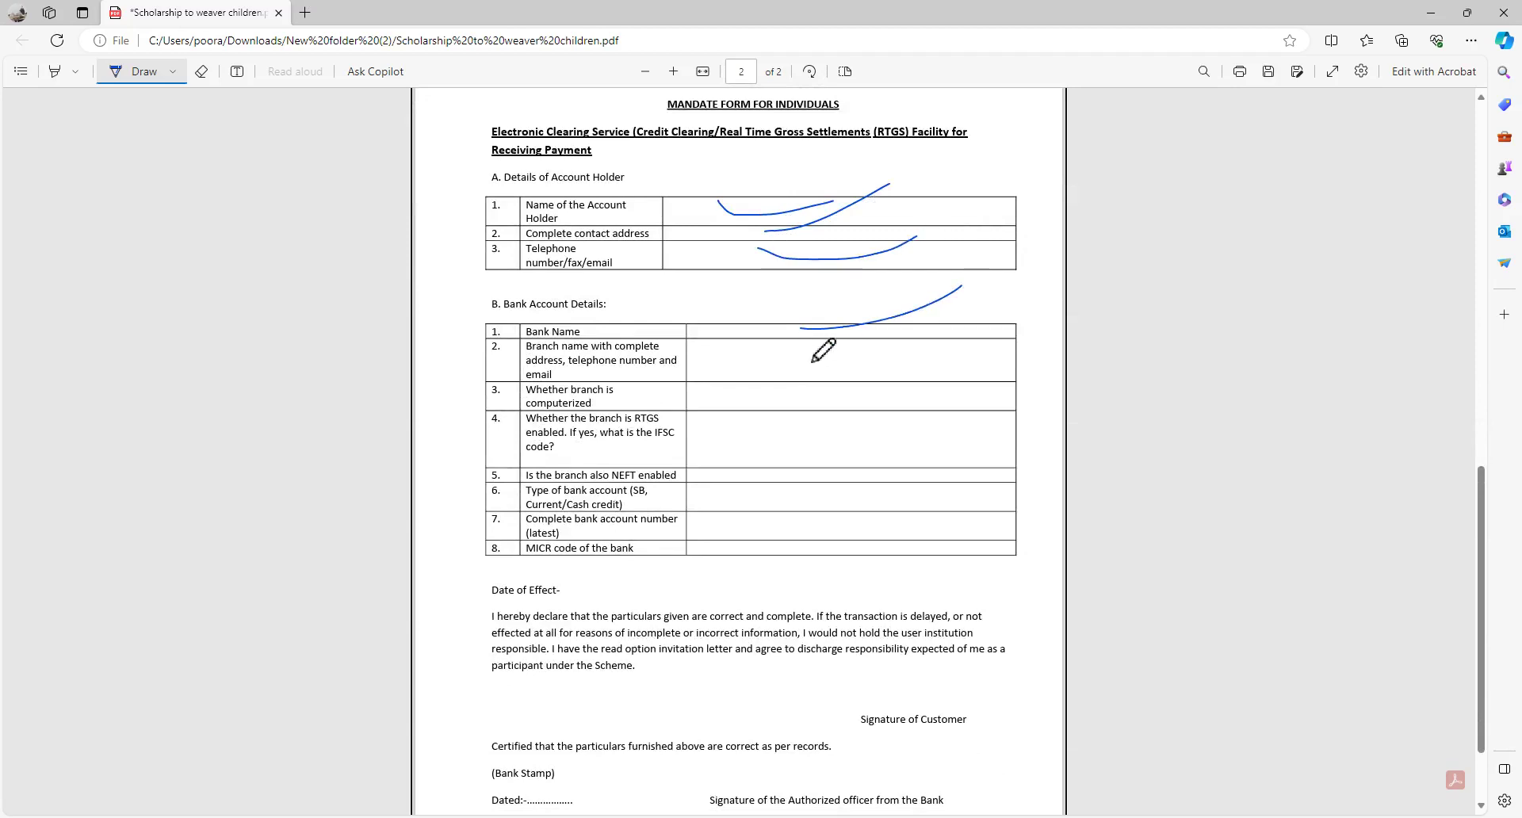
{"action": "left_click_drag", "start_coordinate": [812, 354], "coordinate": [1007, 303]}
{"action": "left_click_drag", "start_coordinate": [824, 394], "coordinate": [952, 350]}
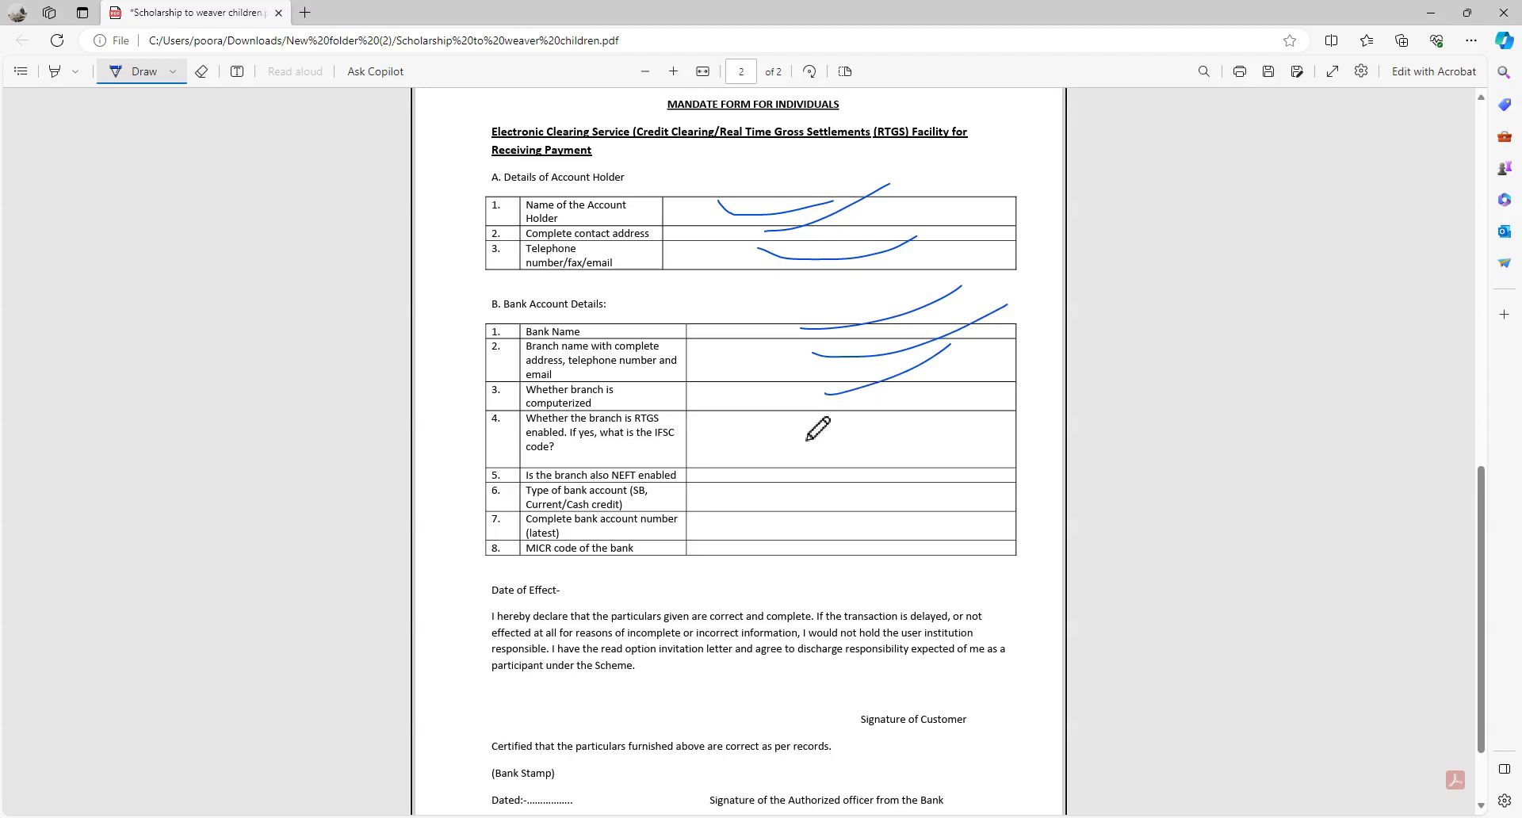
{"action": "left_click_drag", "start_coordinate": [807, 431], "coordinate": [944, 386]}
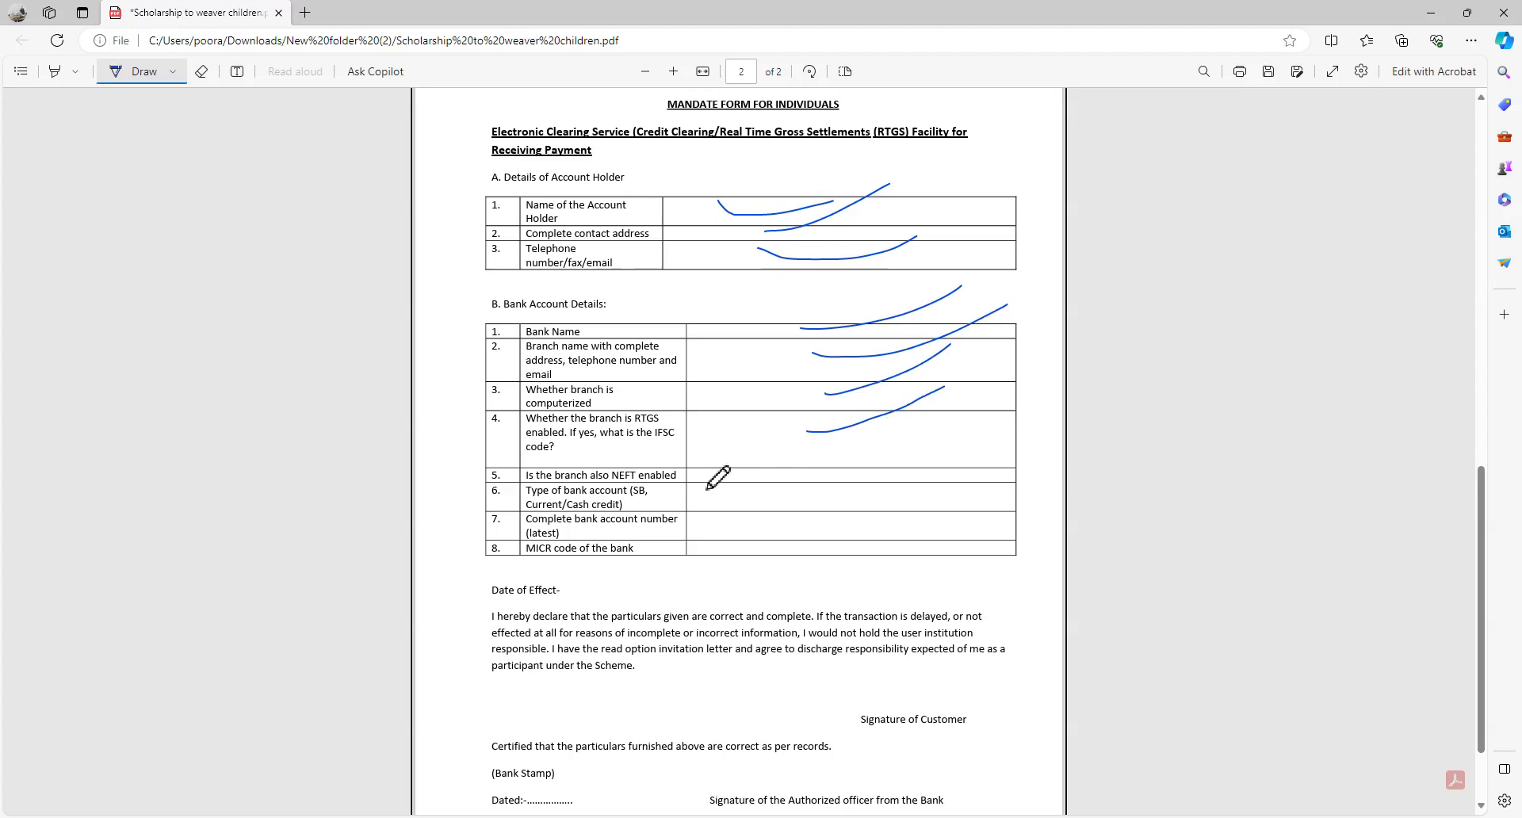
{"action": "left_click_drag", "start_coordinate": [706, 480], "coordinate": [830, 457]}
{"action": "left_click_drag", "start_coordinate": [730, 497], "coordinate": [872, 449]}
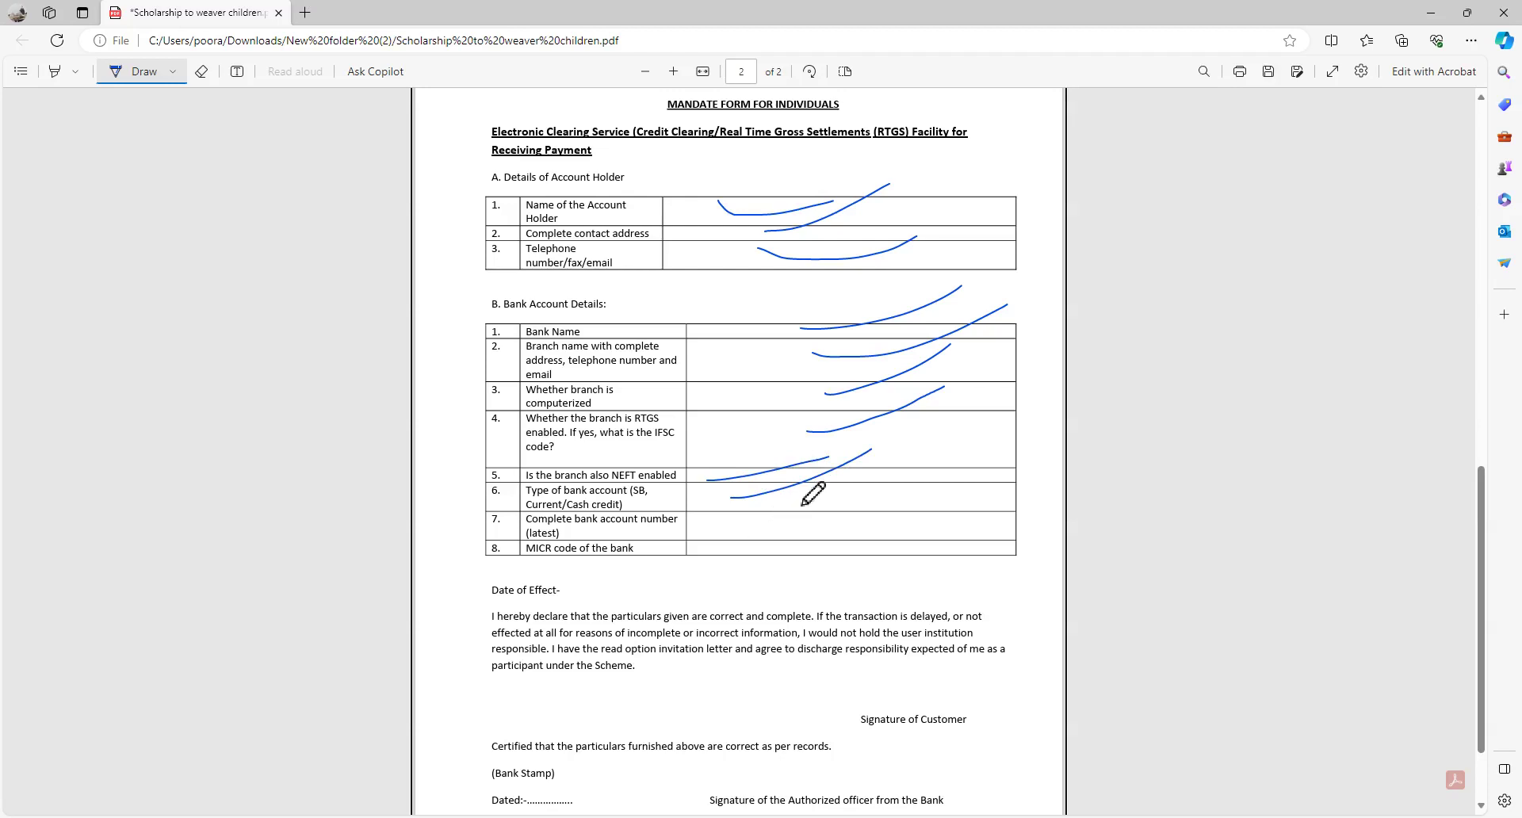
{"action": "left_click_drag", "start_coordinate": [757, 518], "coordinate": [901, 496]}
{"action": "mouse_move", "coordinate": [757, 546]}
{"action": "left_mouse_down"}
{"action": "mouse_move", "coordinate": [907, 514]}
{"action": "mouse_move", "coordinate": [864, 591]}
{"action": "mouse_move", "coordinate": [987, 574]}
{"action": "mouse_move", "coordinate": [829, 571]}
{"action": "left_mouse_up"}
Draw loops around the Signature of Customer area and the bank's authorized officer signature area below the declaration
{"action": "scroll", "coordinate": [877, 444], "scroll_direction": "down", "scroll_amount": 2}
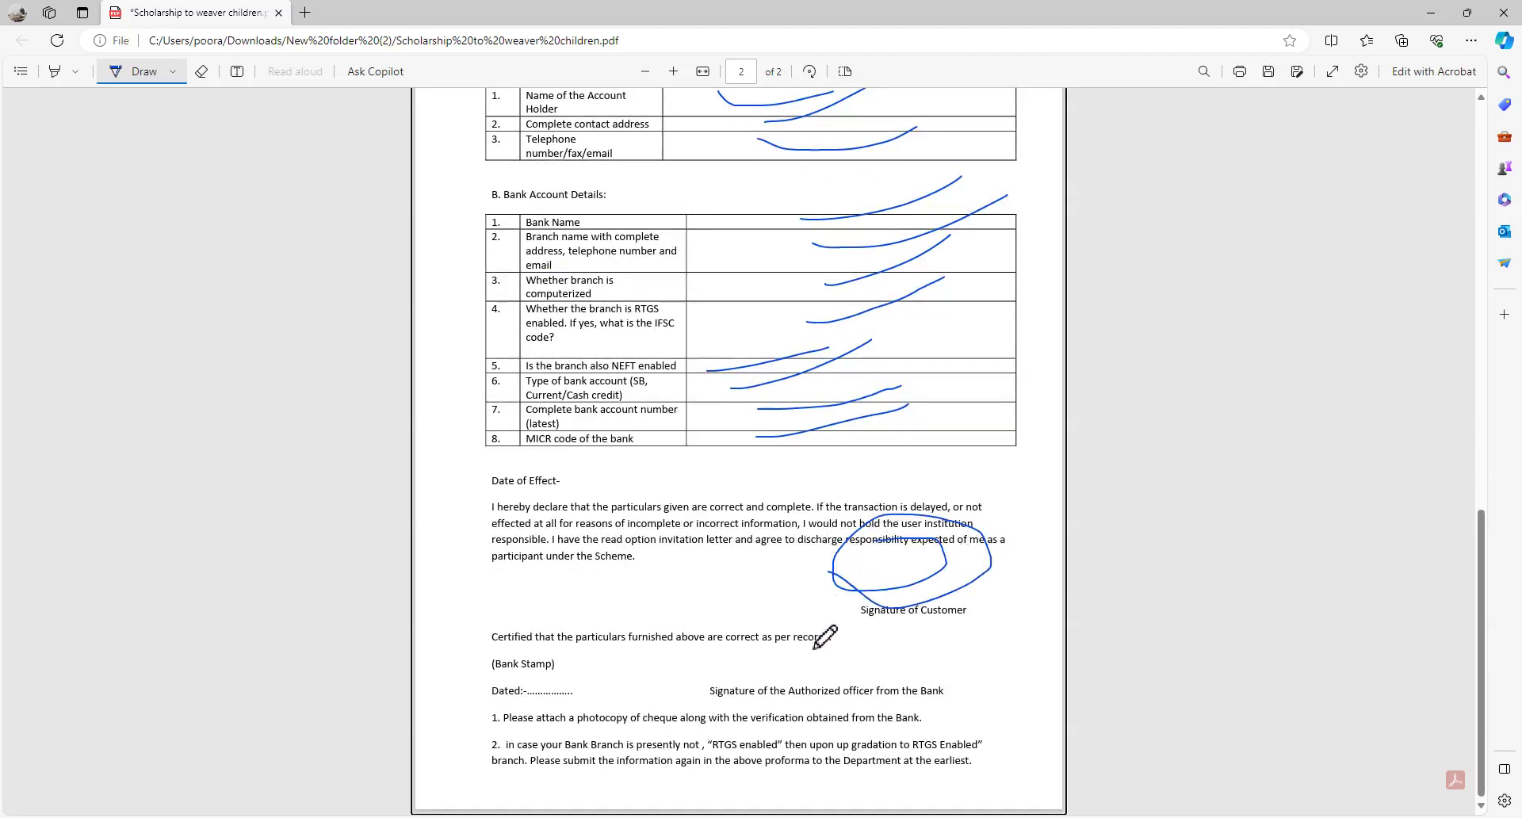
{"action": "mouse_move", "coordinate": [900, 630]}
{"action": "left_mouse_down"}
{"action": "mouse_move", "coordinate": [762, 683]}
{"action": "mouse_move", "coordinate": [826, 704]}
{"action": "mouse_move", "coordinate": [723, 642]}
{"action": "left_mouse_up"}
Review the marked fields across the scholarship form and the mandate form, down to the closing notes on page 2
{"action": "scroll", "coordinate": [792, 486], "scroll_direction": "up", "scroll_amount": 2}
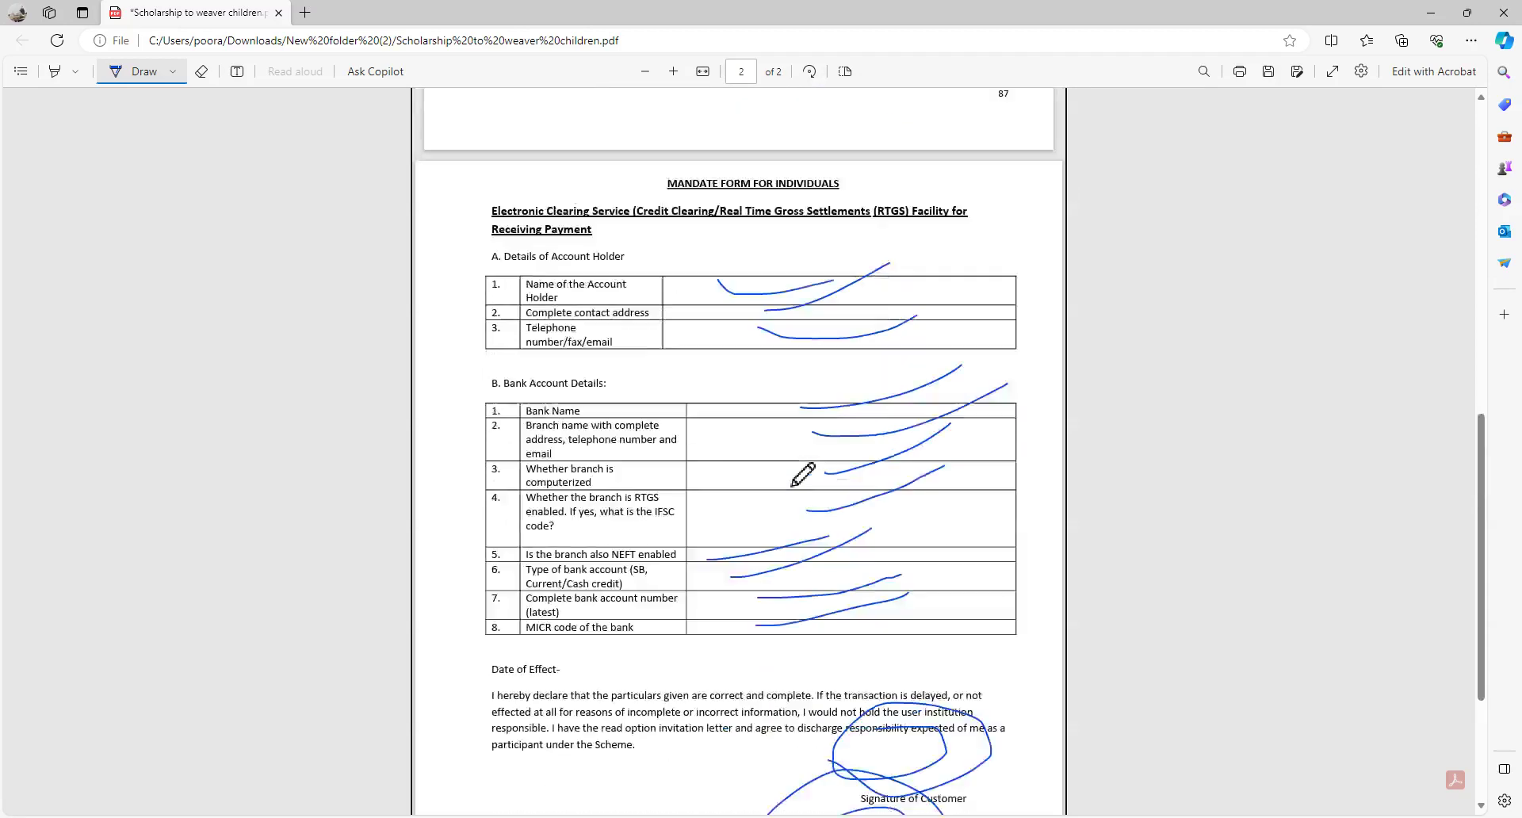
{"action": "scroll", "coordinate": [802, 474], "scroll_direction": "up", "scroll_amount": 8}
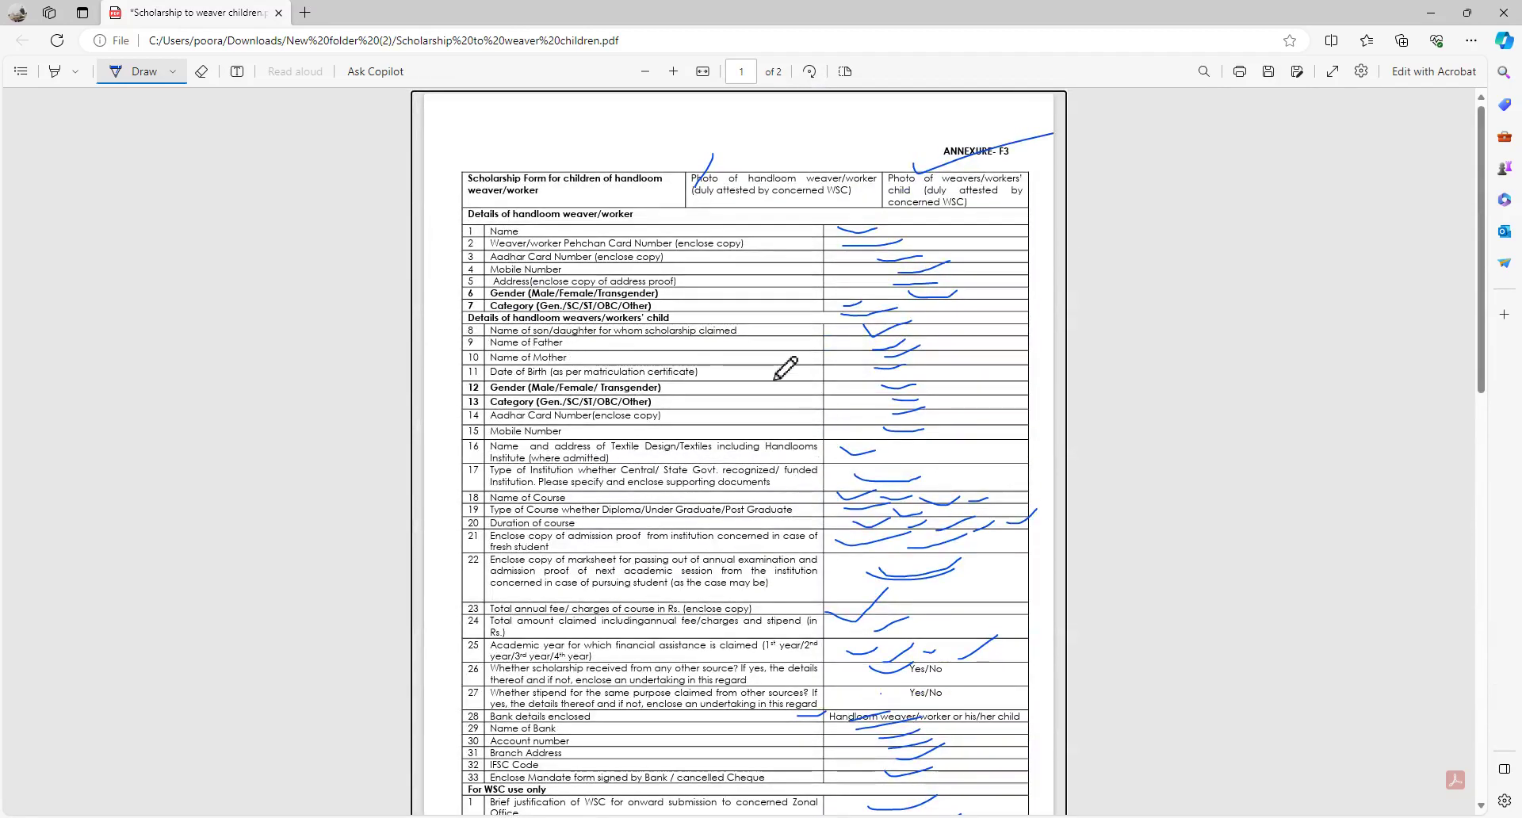
{"action": "scroll", "coordinate": [785, 367], "scroll_direction": "down", "scroll_amount": 3}
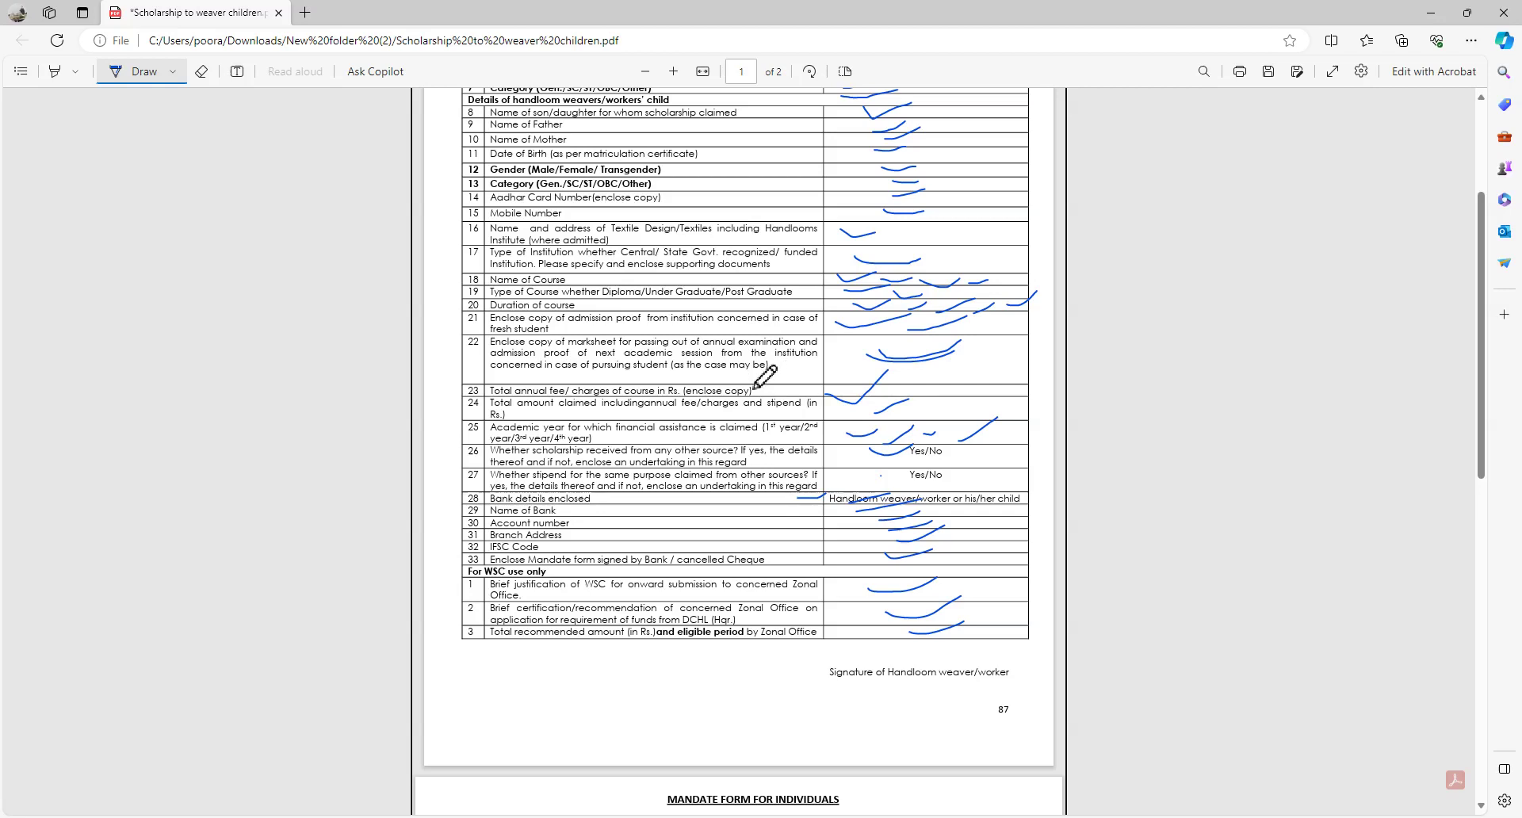
{"action": "scroll", "coordinate": [781, 371], "scroll_direction": "up", "scroll_amount": 3}
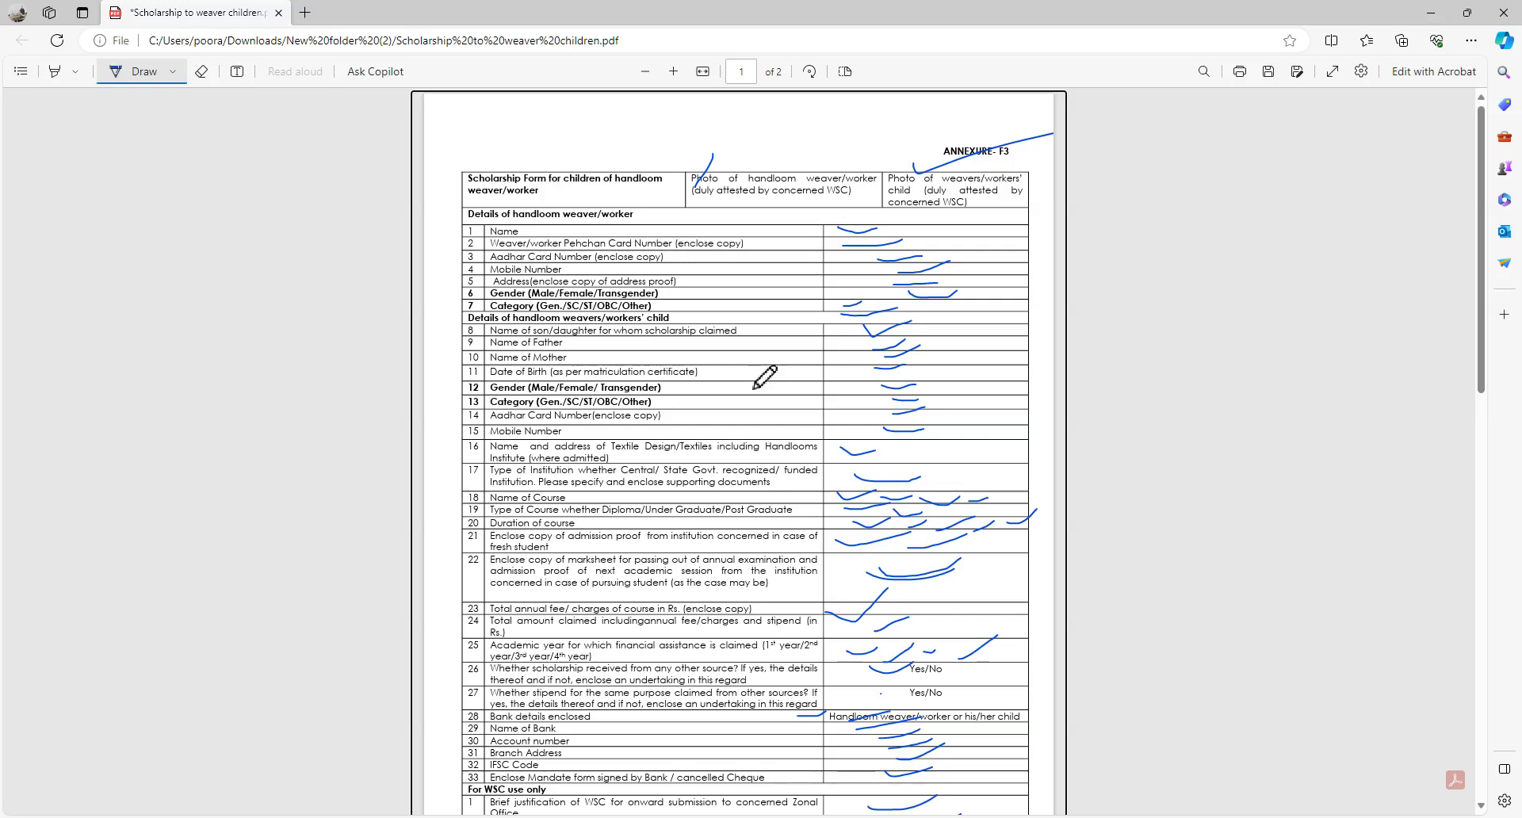
{"action": "scroll", "coordinate": [765, 378], "scroll_direction": "down", "scroll_amount": 10}
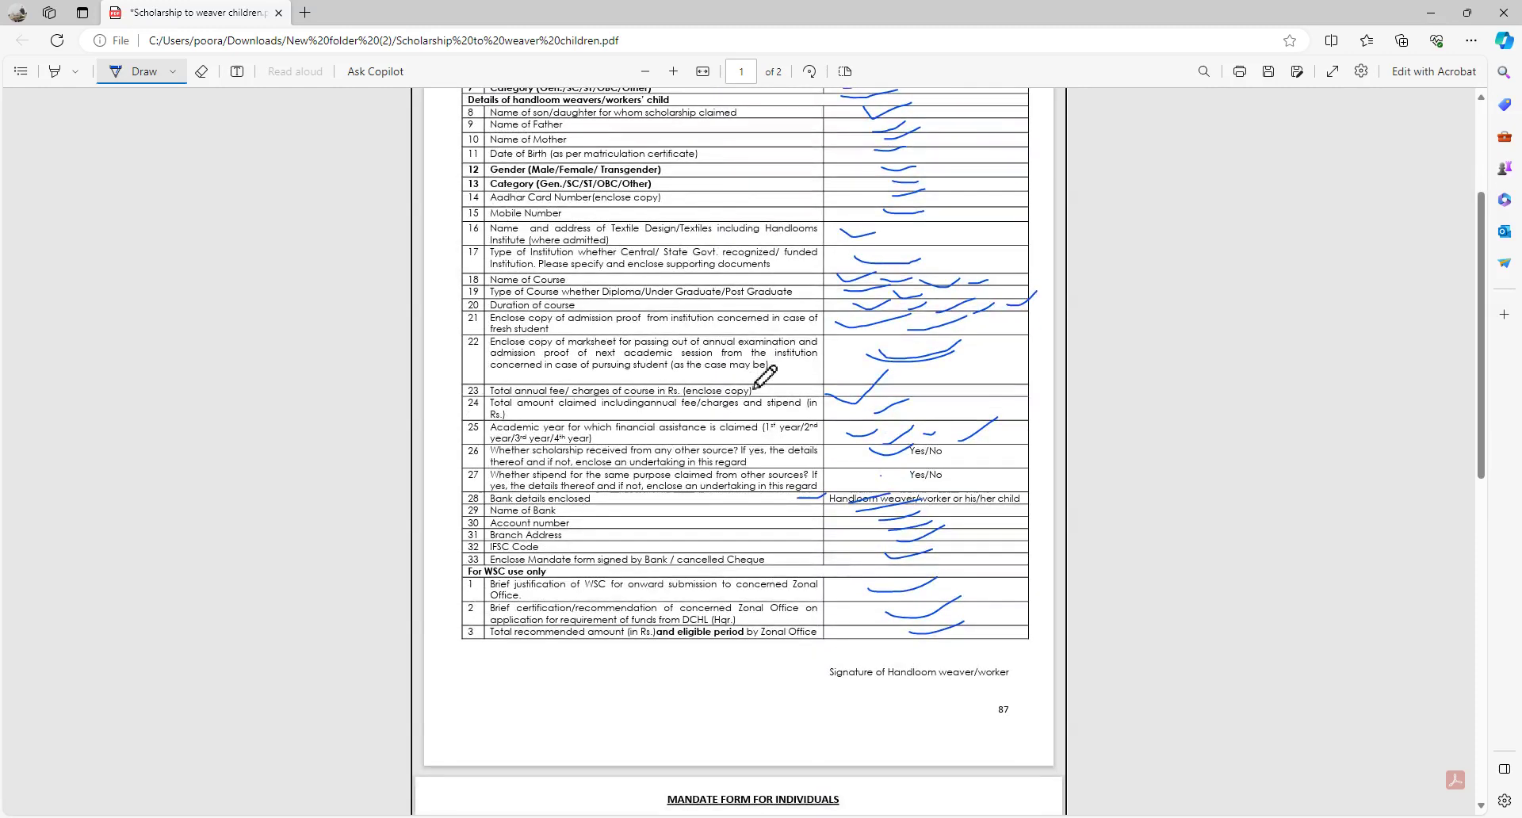
{"action": "scroll", "coordinate": [765, 377], "scroll_direction": "down", "scroll_amount": 3}
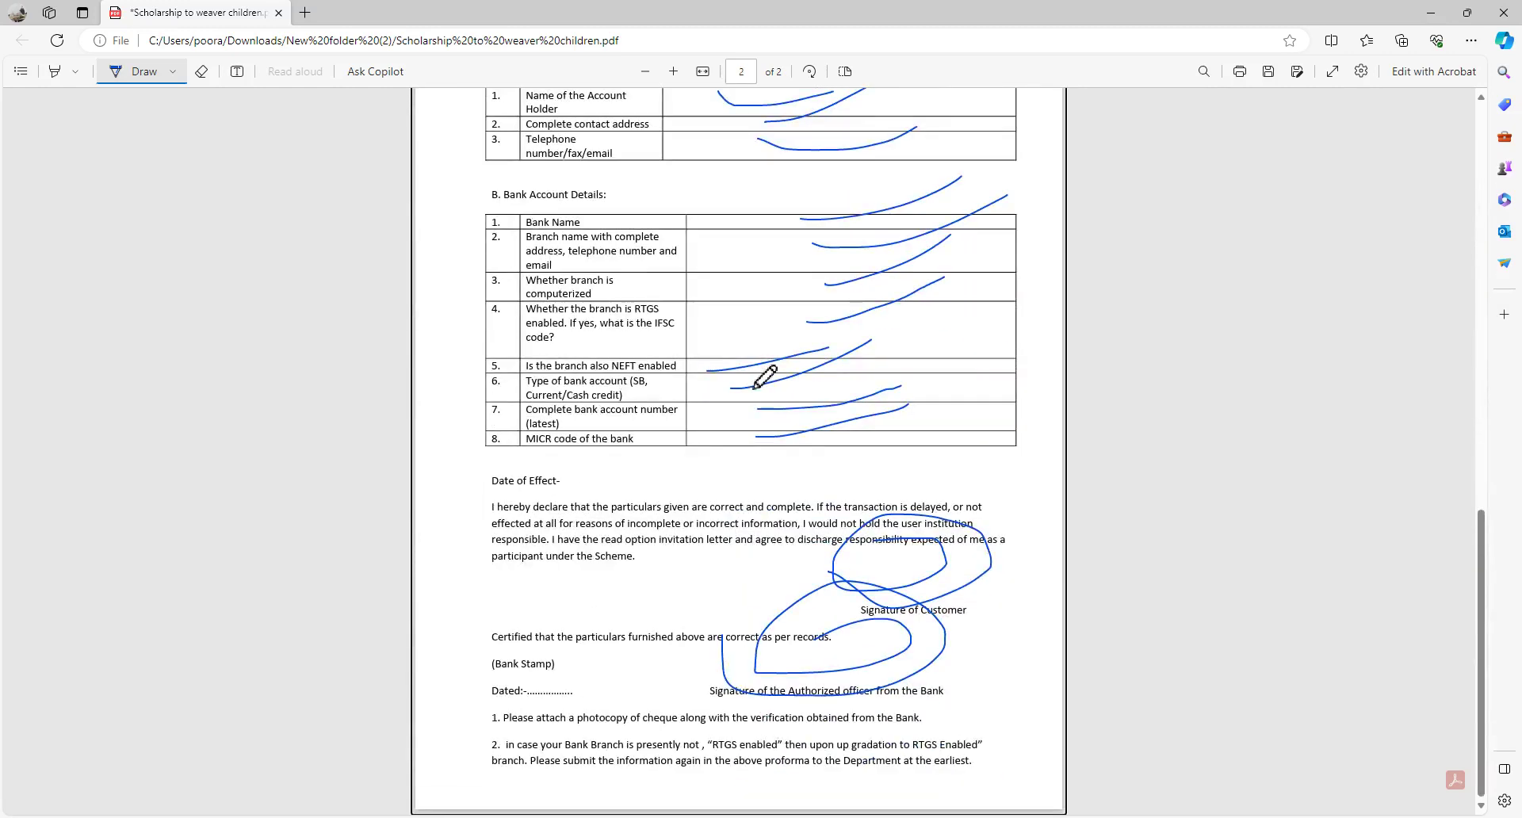